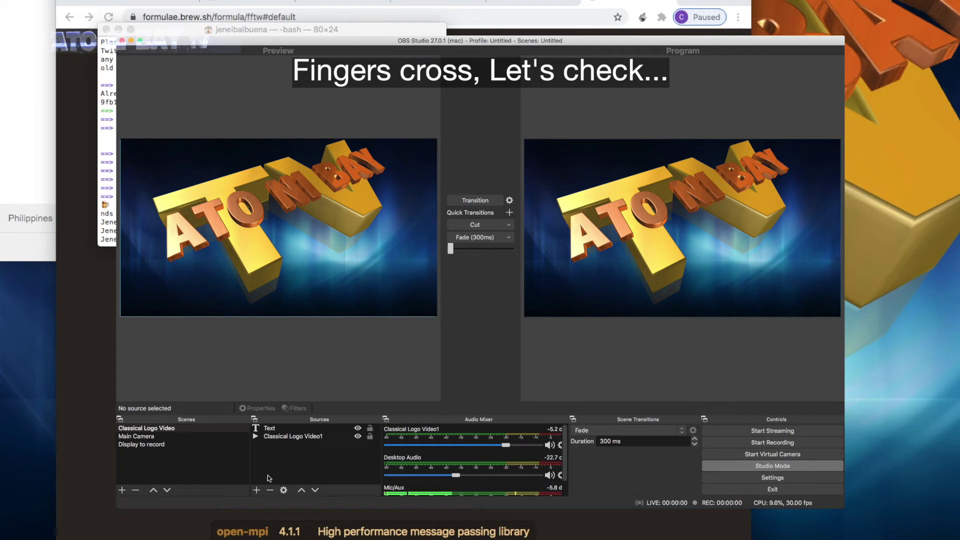
# - Open the Add Source list under the Sources panel to look for Spectralizer
pyautogui.click(257, 491)
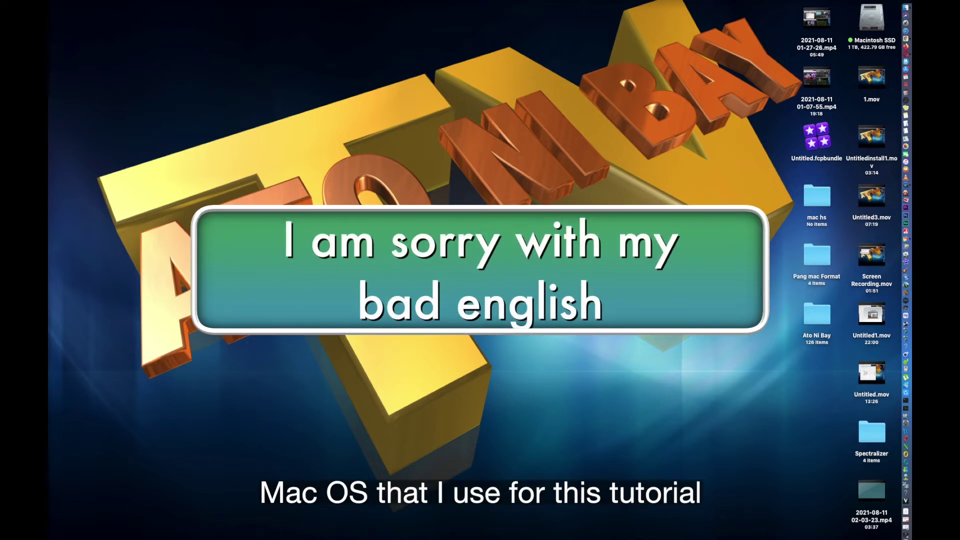
# - Check About This Mac (macOS High Sierra 10.13.6), close it, and select Macintosh SSD
pyautogui.click(60, 0)
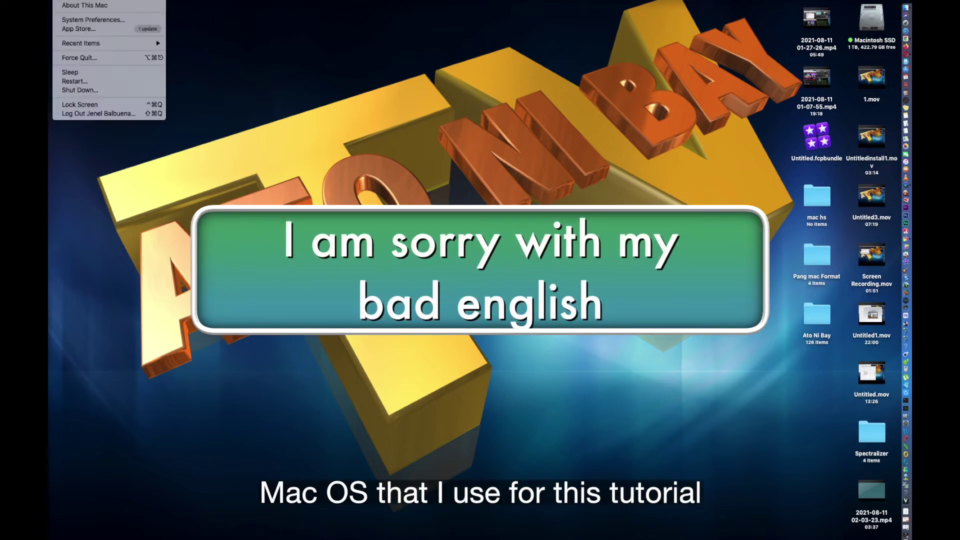
pyautogui.click(69, 7)
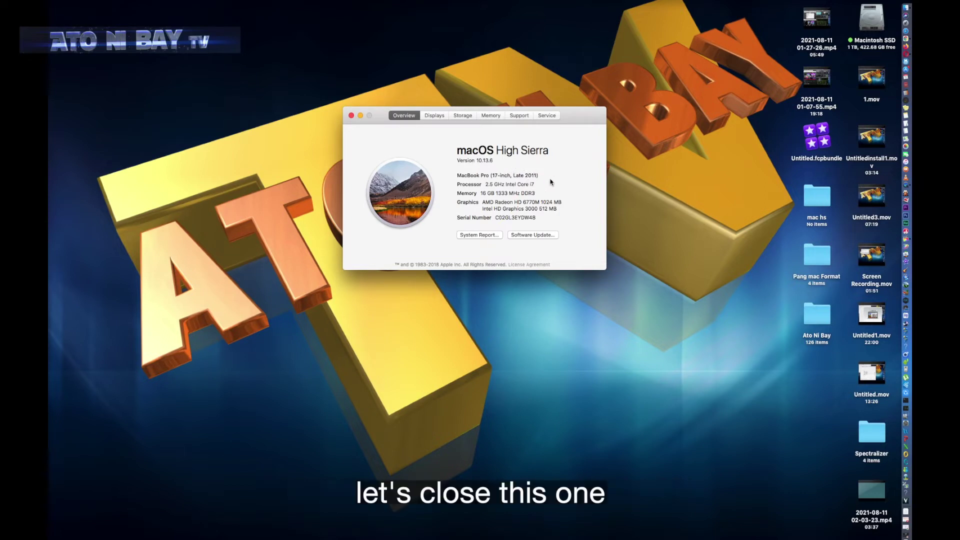
pyautogui.click(352, 116)
pyautogui.click(878, 25)
# - Open the Applications folder on Macintosh SSD and scroll down to OBS
pyautogui.doubleClick(879, 25)
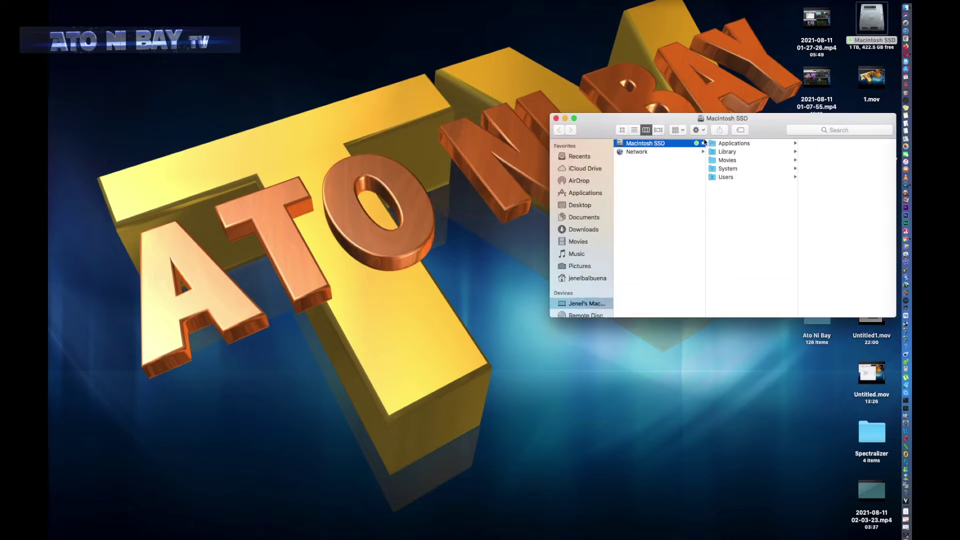
pyautogui.click(583, 198)
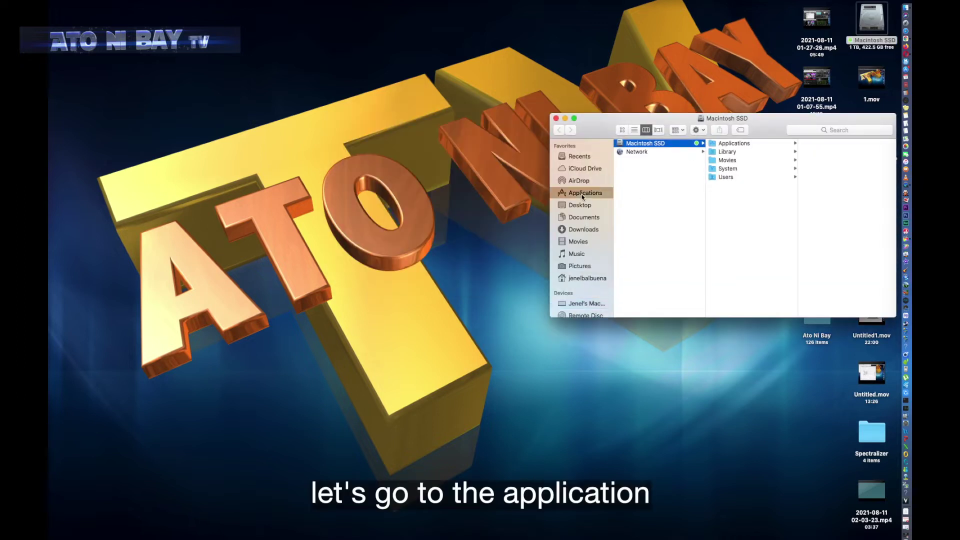
pyautogui.moveTo(735, 123); pyautogui.dragTo(528, 119)
pyautogui.scroll(-1, 487, 214)
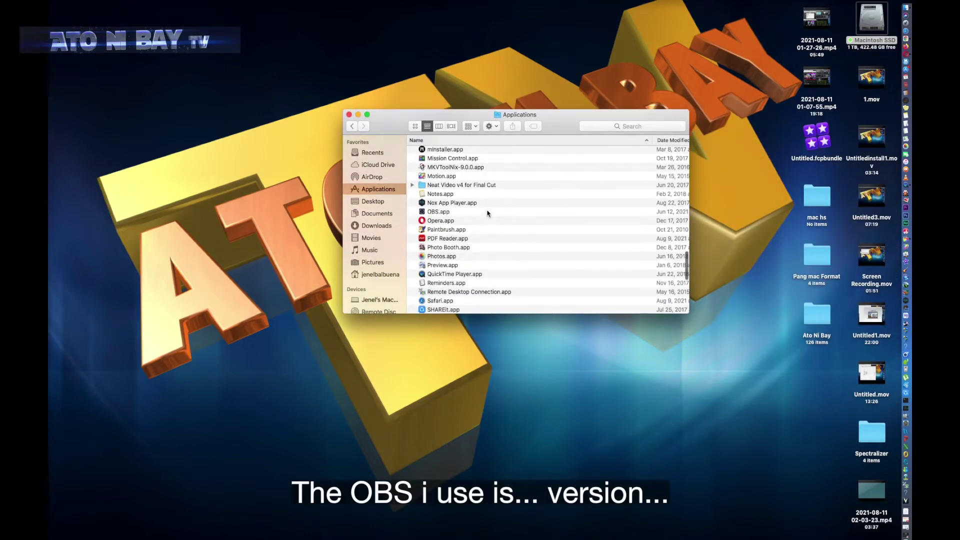
# - Read OBS.app's version (27.0.1) from Get Info, then close the Info window
pyautogui.click(439, 213)
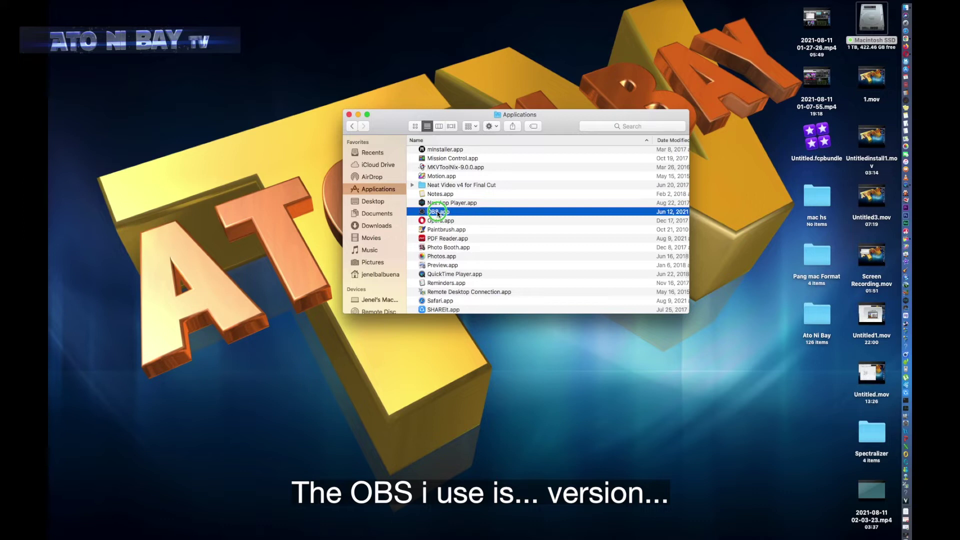
pyautogui.rightClick(439, 212)
pyautogui.click(470, 255)
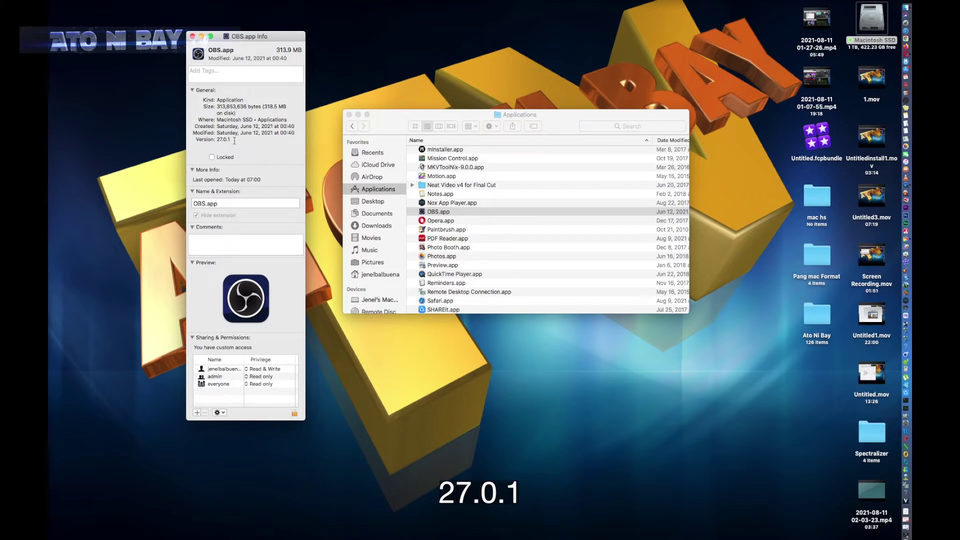
pyautogui.moveTo(234, 141); pyautogui.dragTo(194, 140)
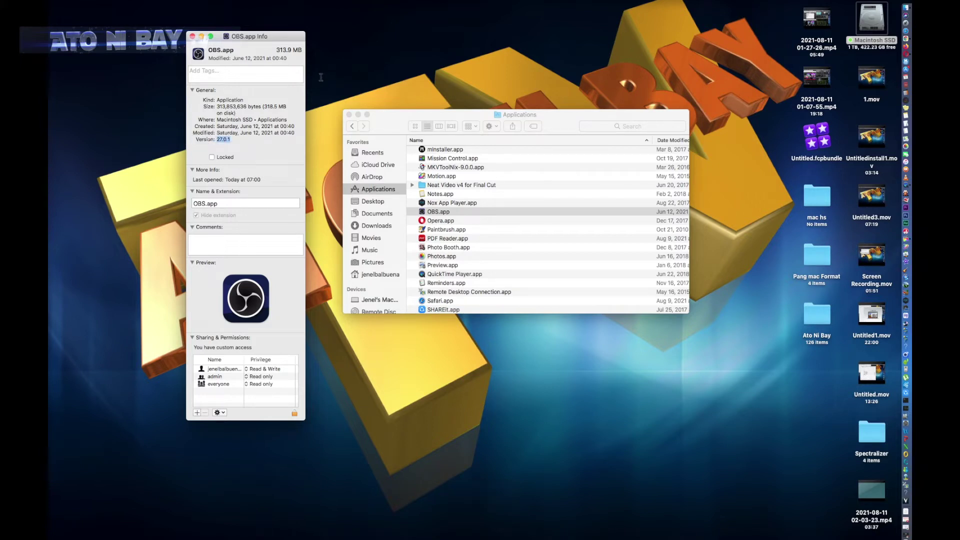
pyautogui.click(322, 79)
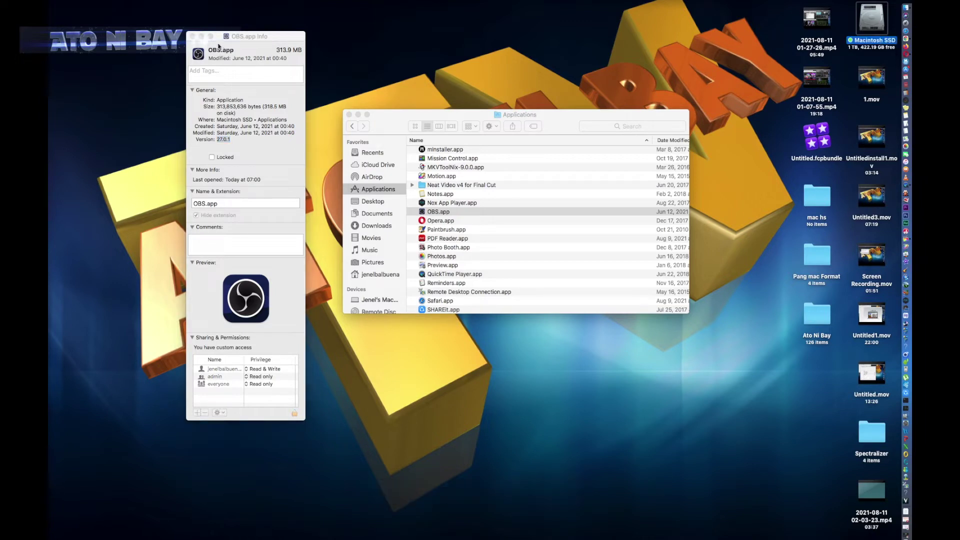
pyautogui.click(192, 37)
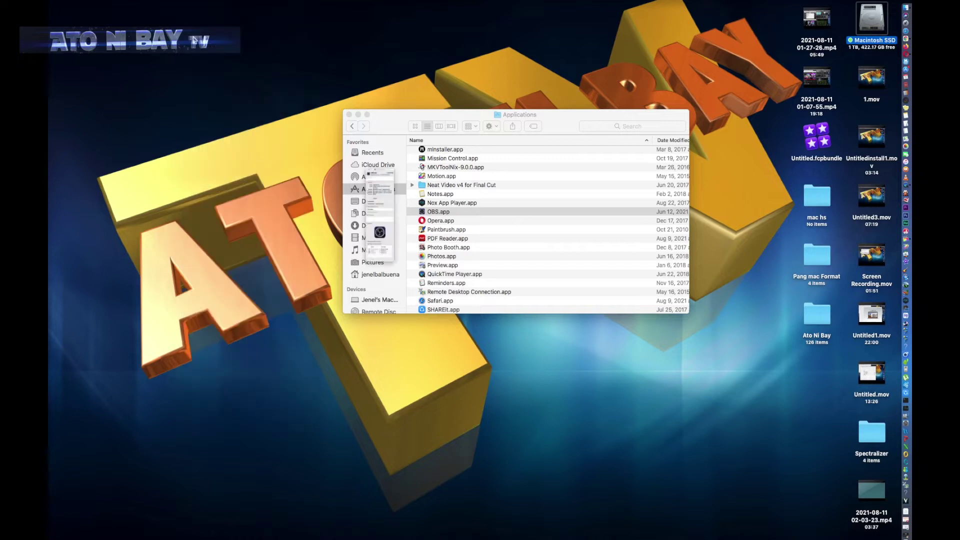
pyautogui.click(394, 122)
pyautogui.moveTo(355, 114); pyautogui.dragTo(334, 98)
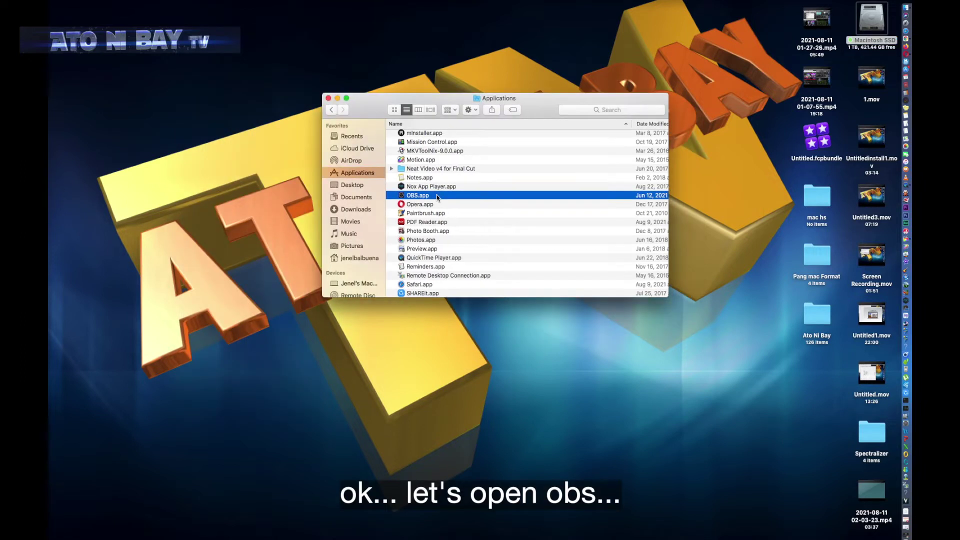
# - Launch OBS Studio and confirm the Add Source list has no Spectralizer entry
pyautogui.doubleClick(417, 195)
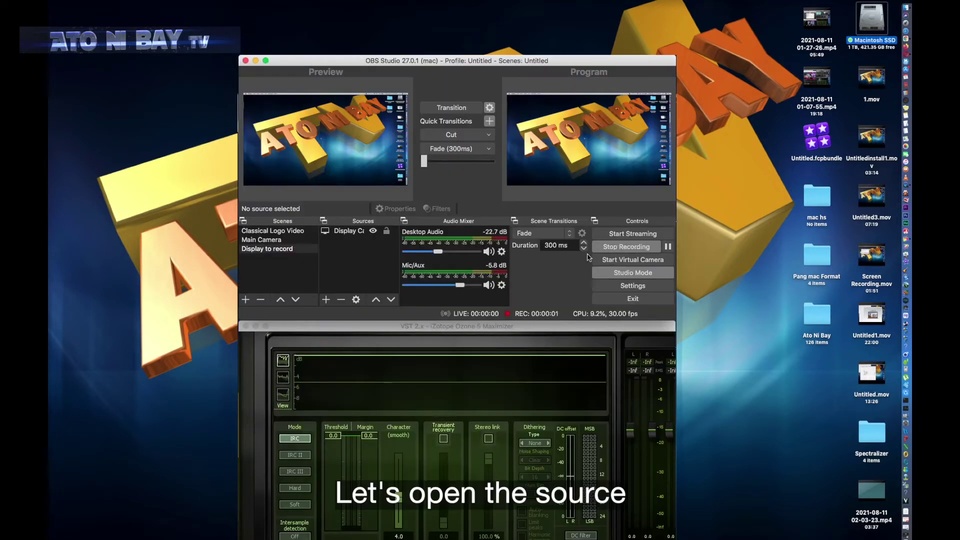
pyautogui.click(326, 300)
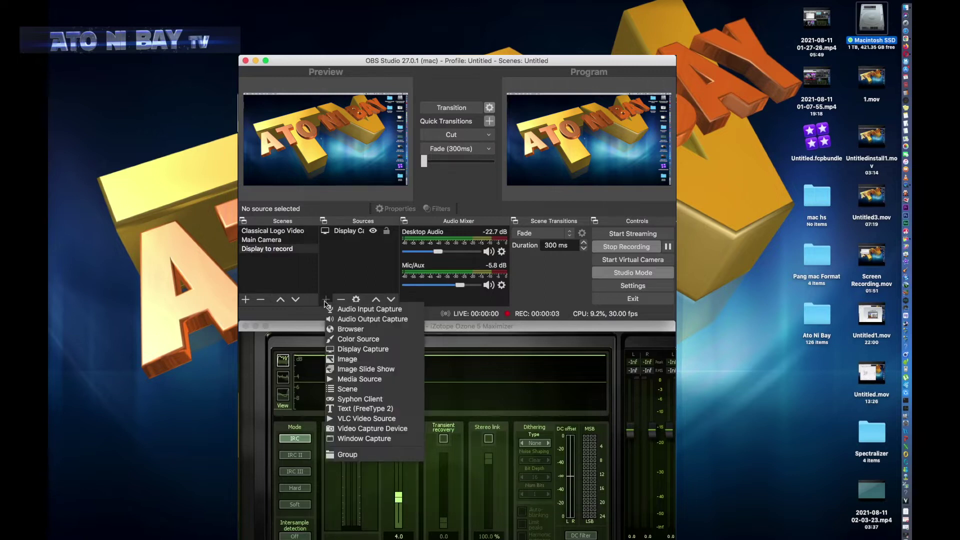
pyautogui.click(354, 269)
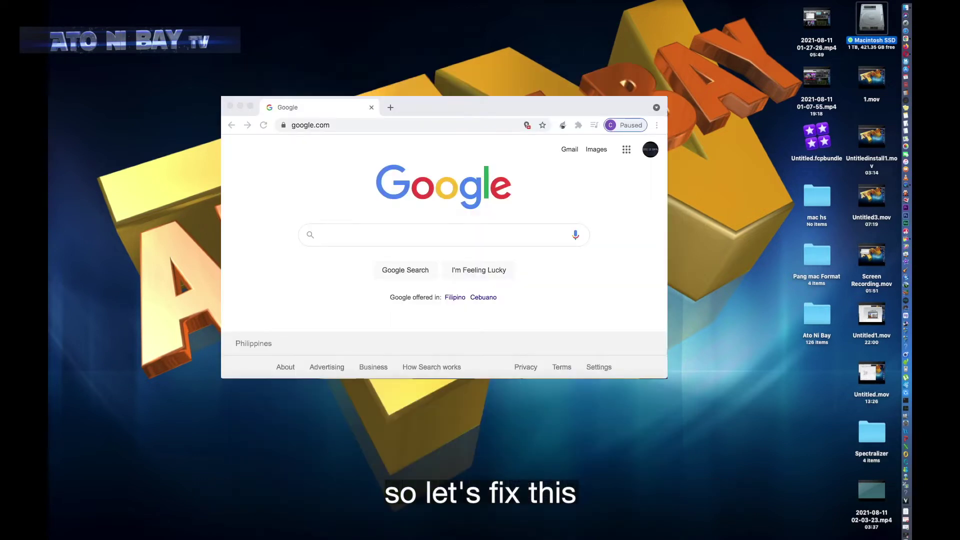
# - Search Google for 'spectralizer'
pyautogui.click(496, 235)
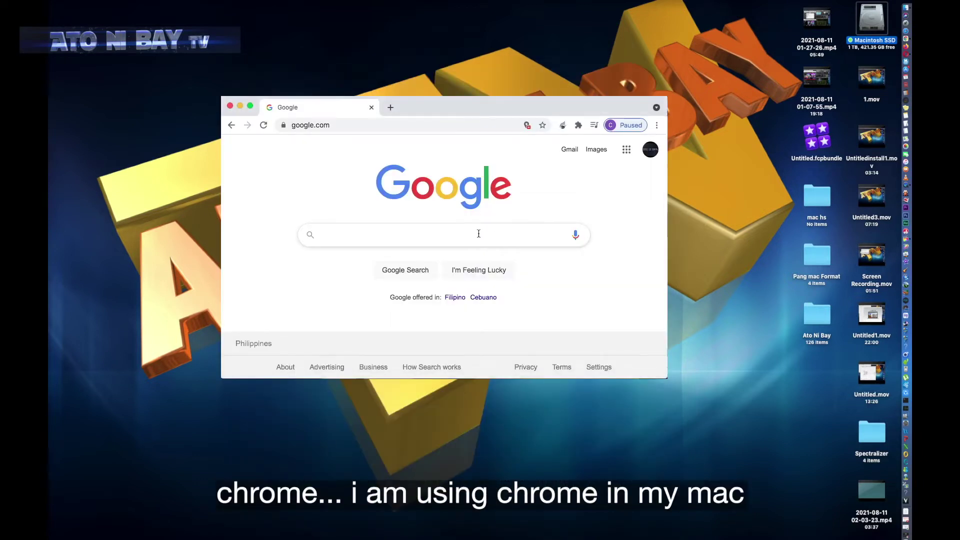
pyautogui.write('spectrali')
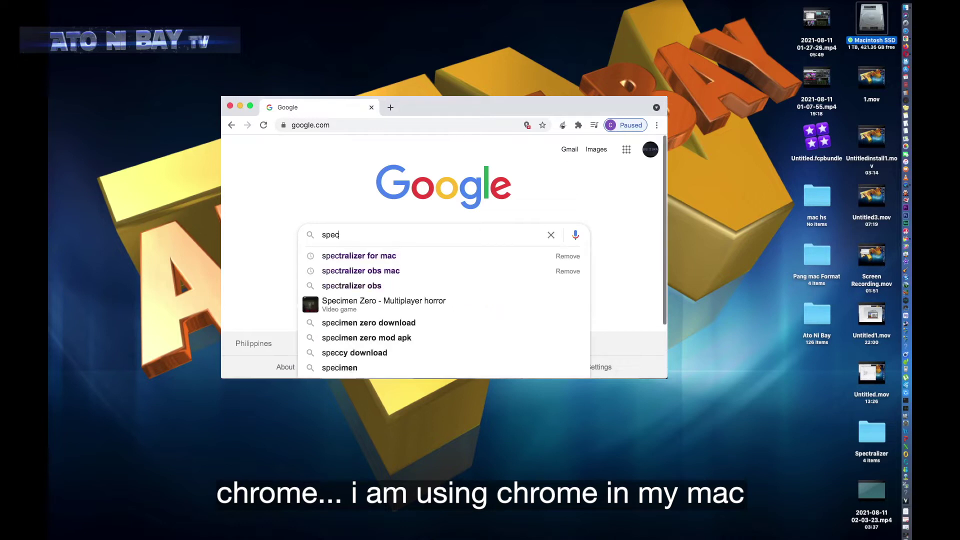
pyautogui.write('zer')
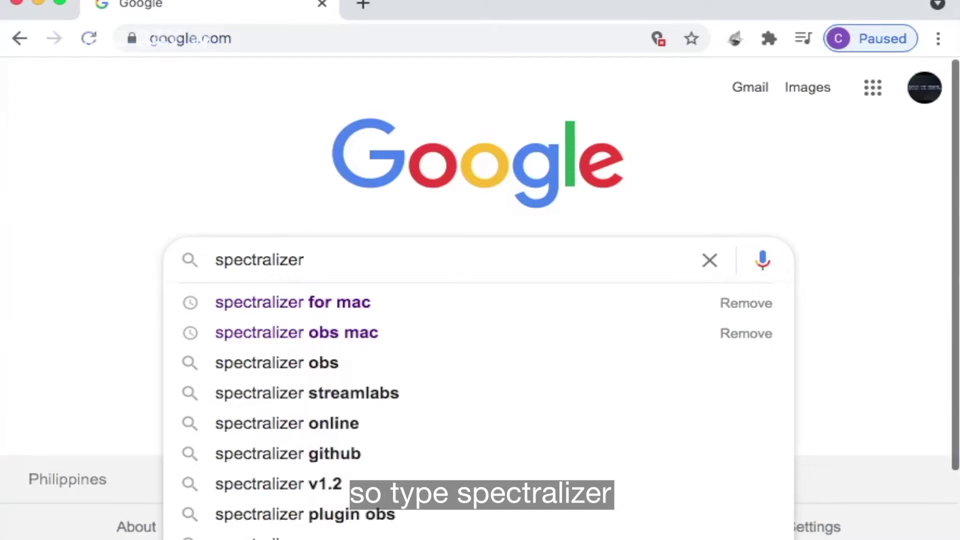
pyautogui.press('Return')
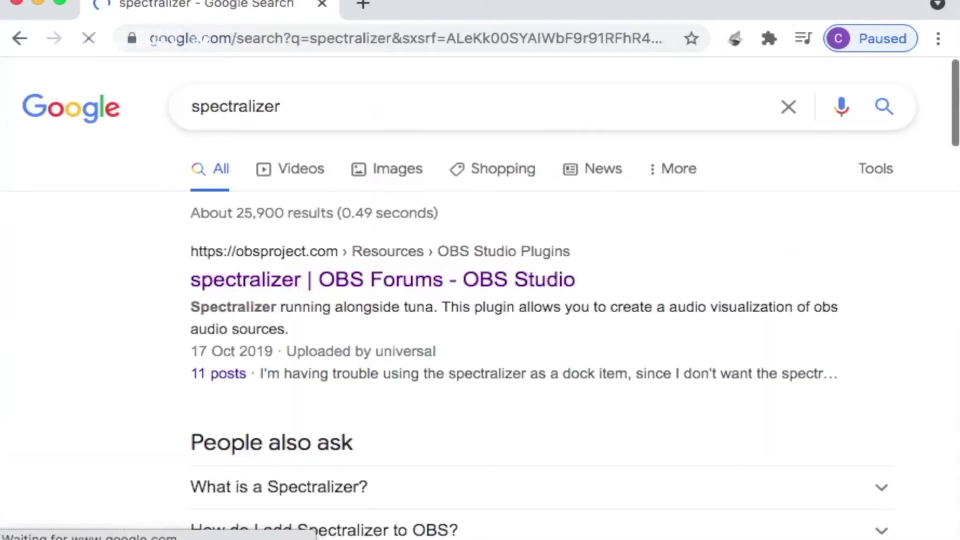
# - Open the spectralizer OBS Forums page, accept cookies, and follow Go to download
pyautogui.click(524, 286)
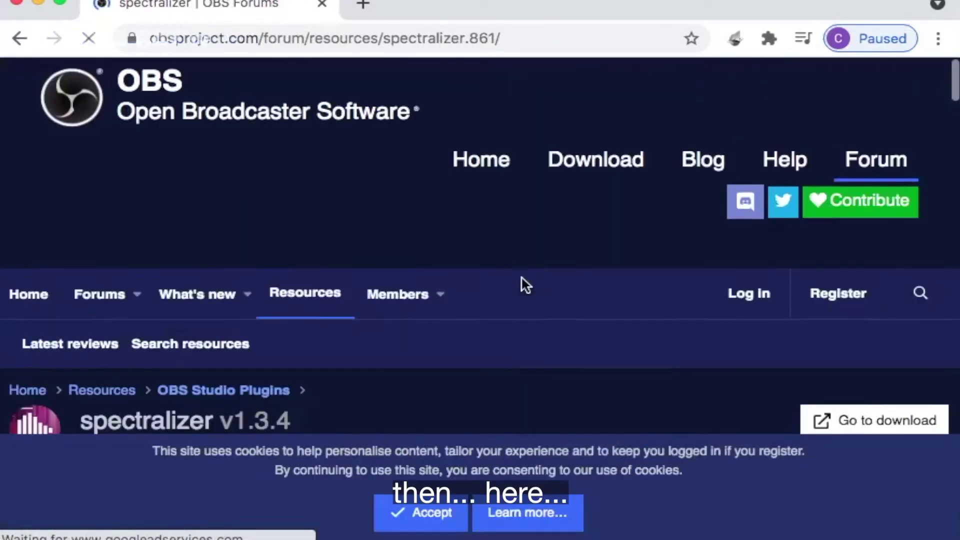
pyautogui.scroll(-3, 580, 413)
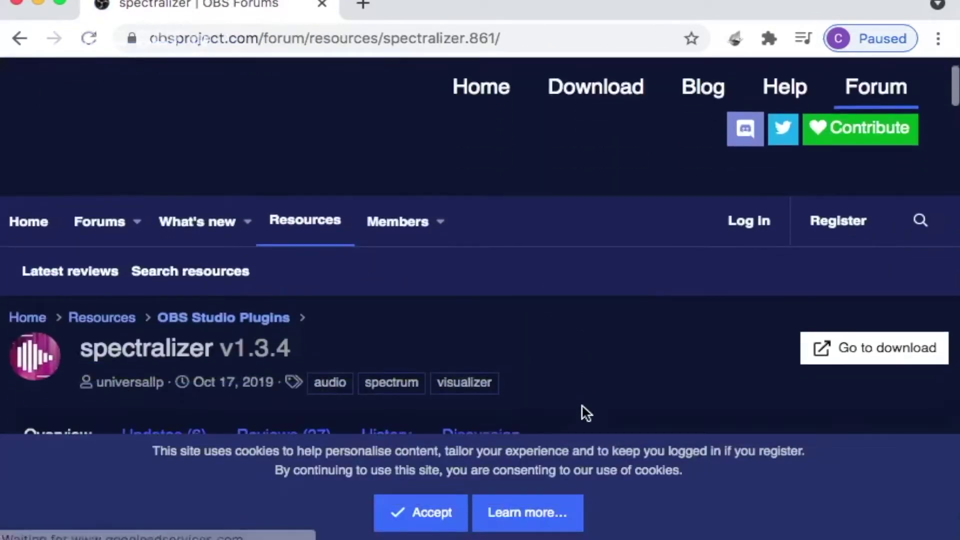
pyautogui.click(434, 515)
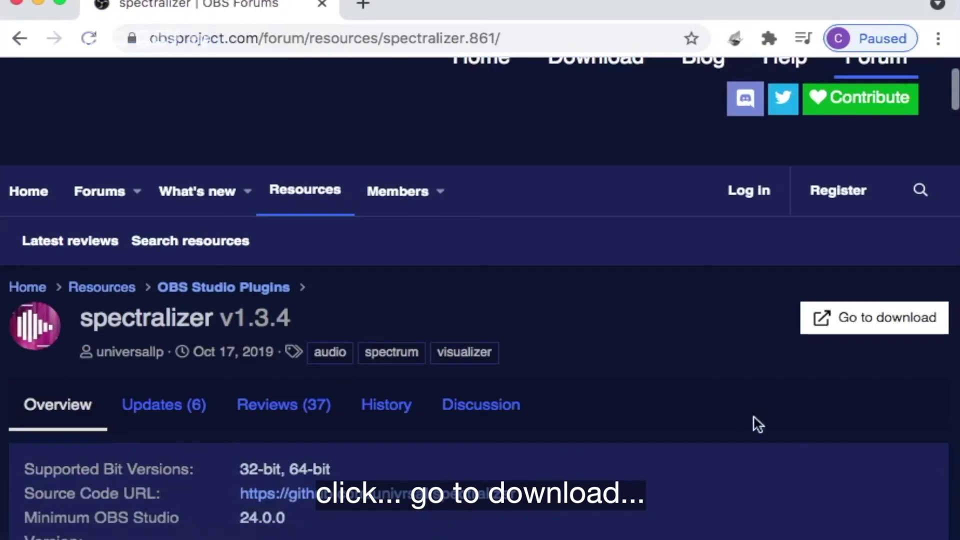
pyautogui.click(883, 327)
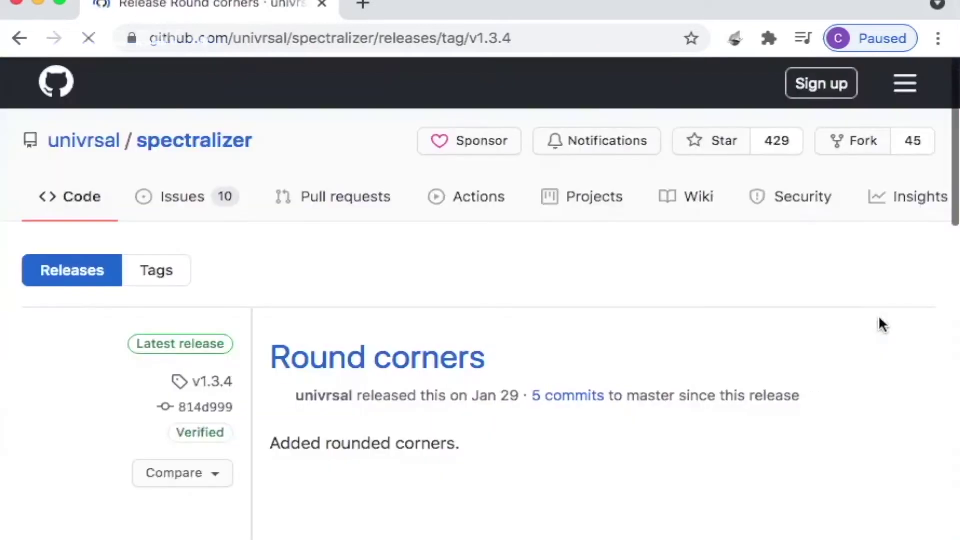
# - Open the Spectralizer desktop folder beside the v1.3.4 release page
pyautogui.scroll(-8, 680, 380)
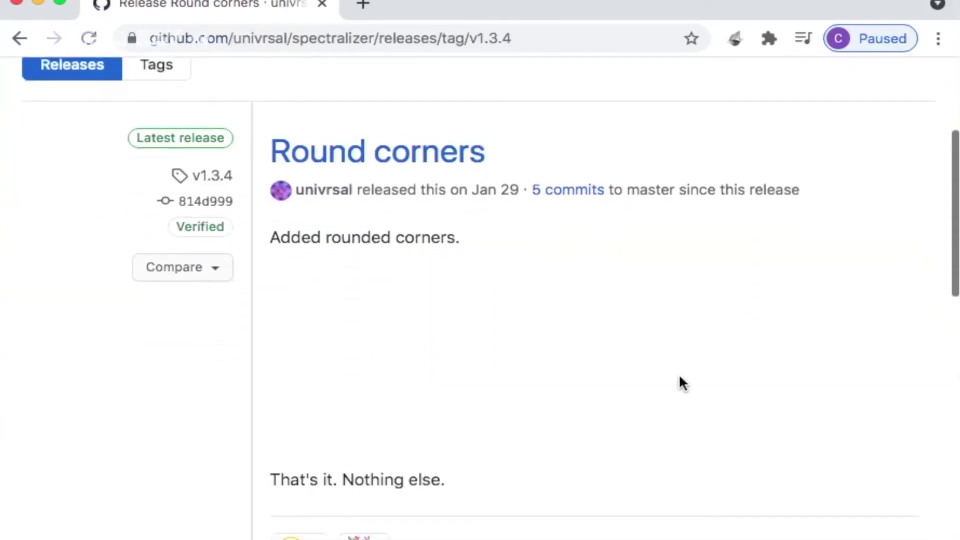
pyautogui.scroll(-7, 680, 379)
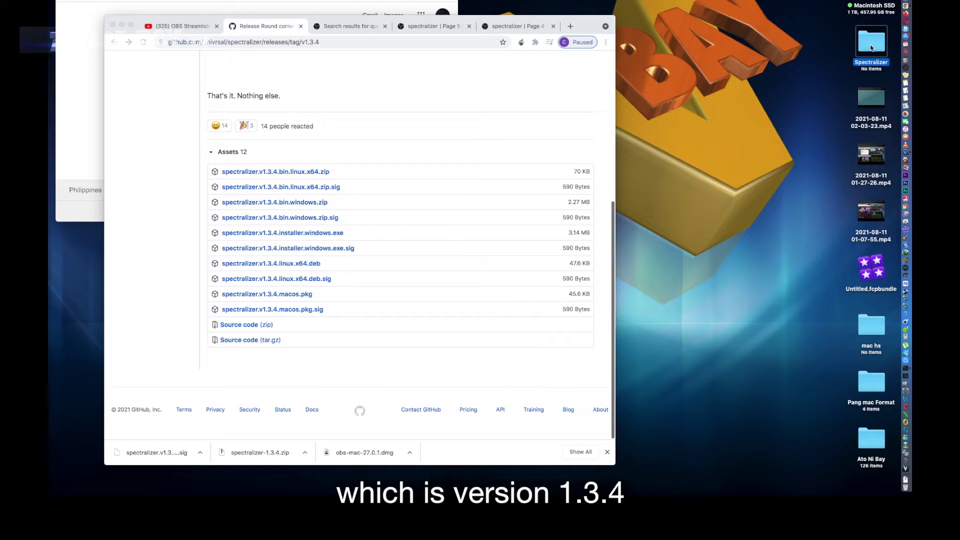
pyautogui.doubleClick(871, 48)
pyautogui.moveTo(669, 98); pyautogui.dragTo(707, 81)
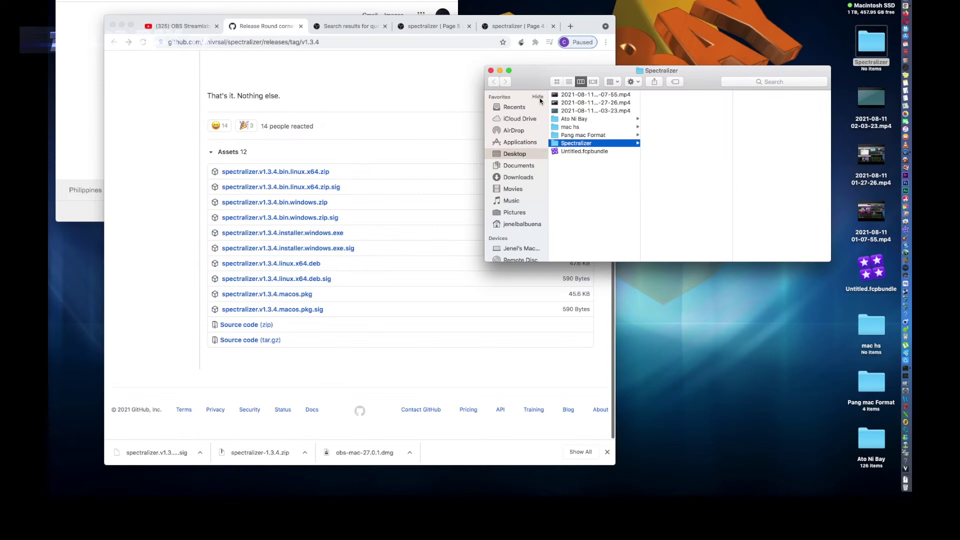
# - Download the v1.3.4 macOS .pkg, its .sig, and the source code zip and tar.gz
pyautogui.click(447, 103)
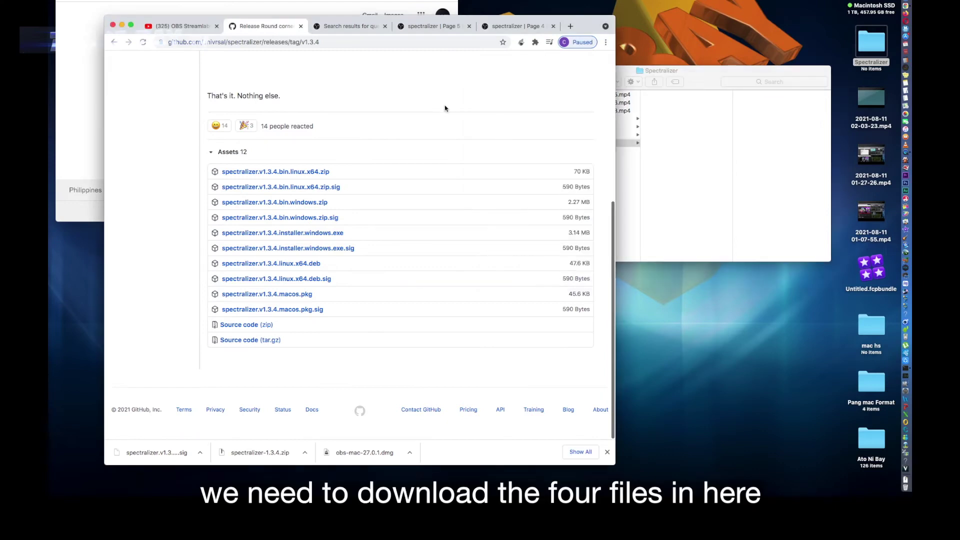
pyautogui.click(289, 298)
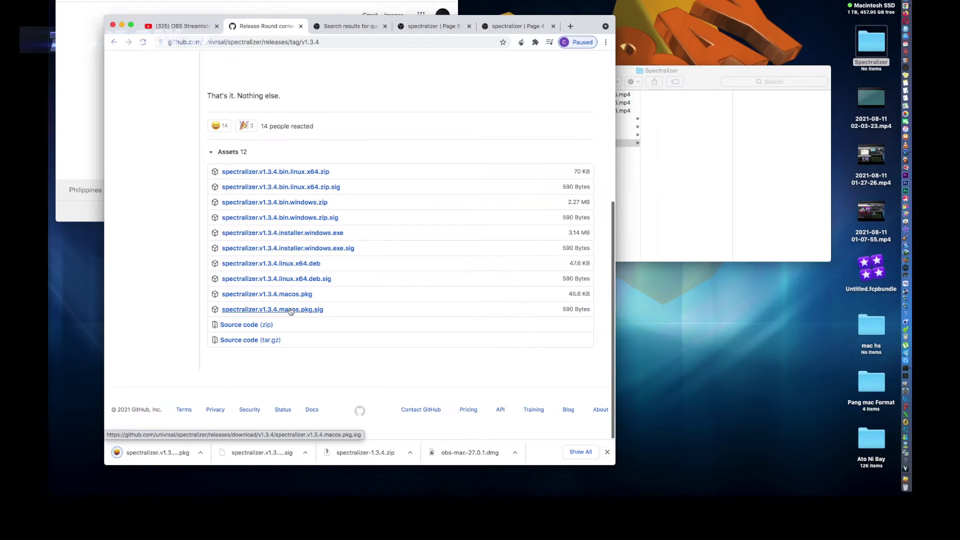
pyautogui.click(291, 310)
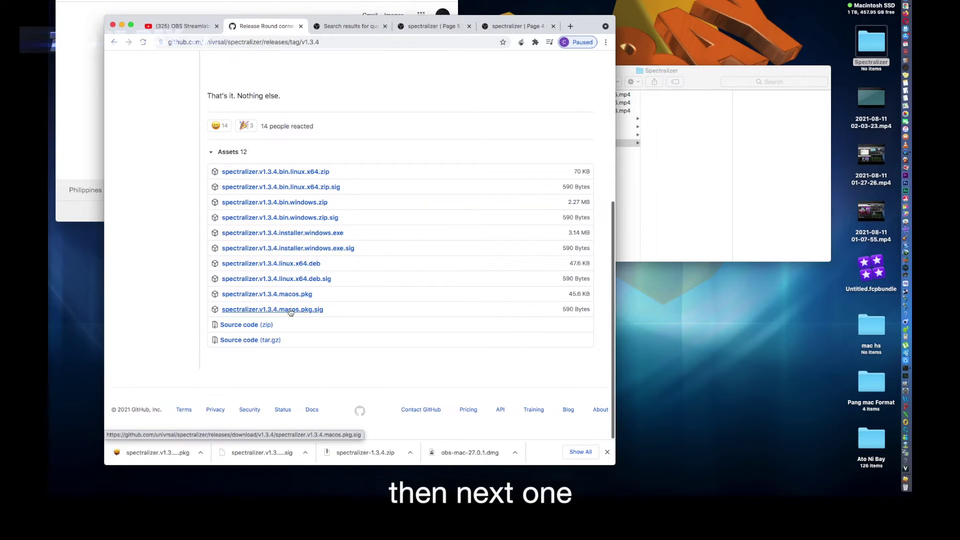
pyautogui.click(264, 326)
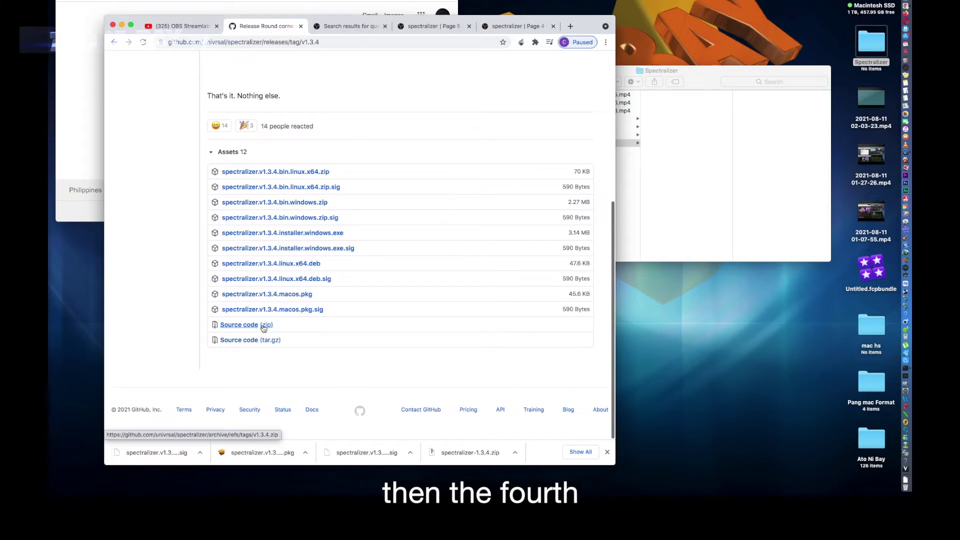
pyautogui.click(265, 340)
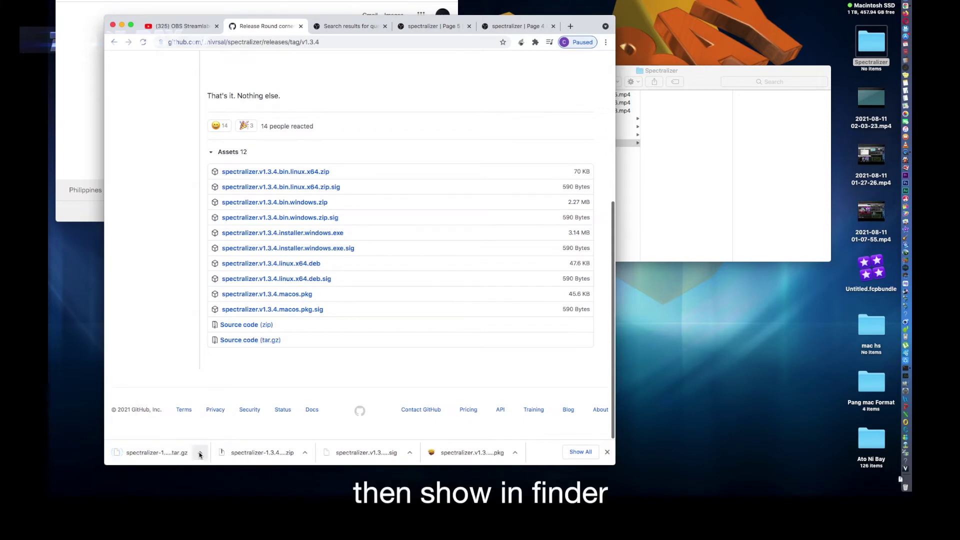
# - Move the downloaded tar.gz and zip archives from Downloads into the Spectralizer folder
pyautogui.click(200, 453)
pyautogui.click(225, 472)
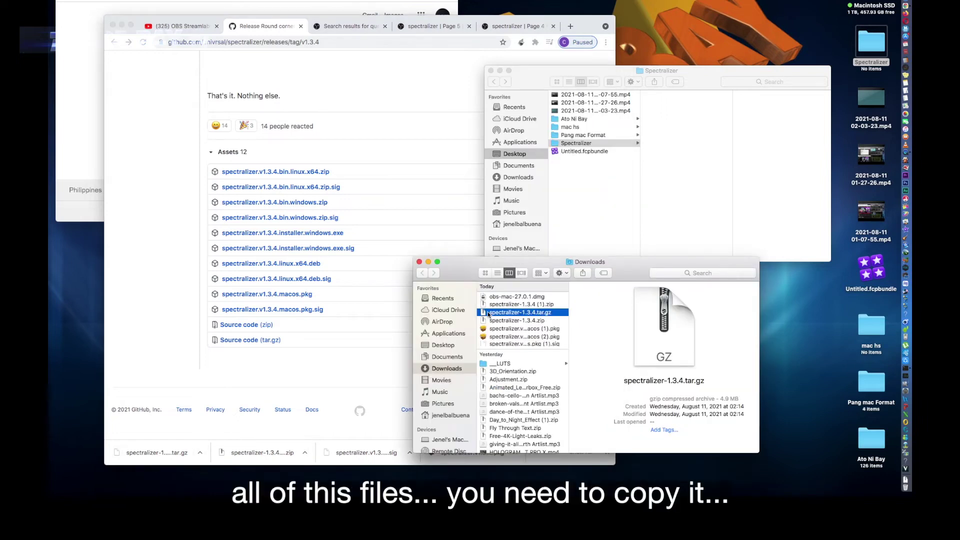
pyautogui.moveTo(484, 315); pyautogui.dragTo(672, 180)
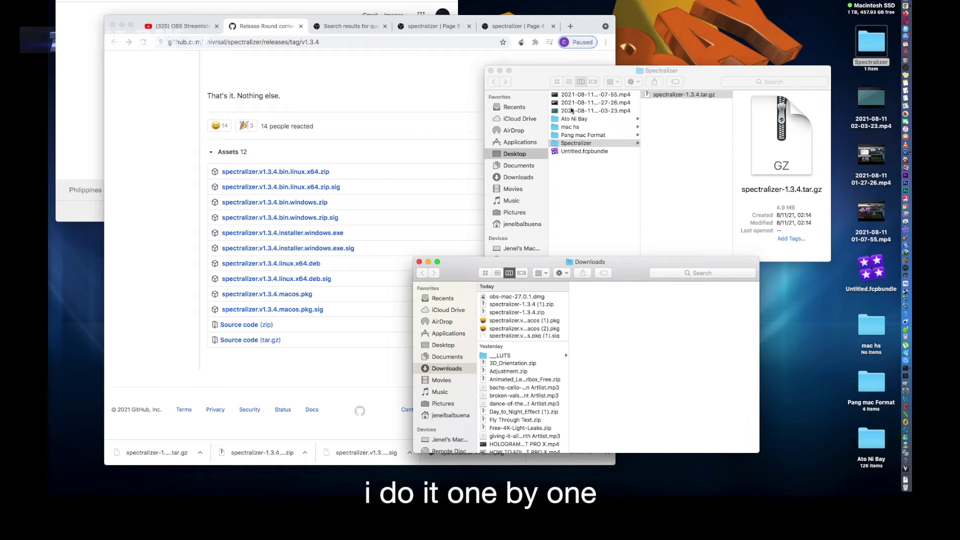
pyautogui.click(268, 427)
pyautogui.click(305, 453)
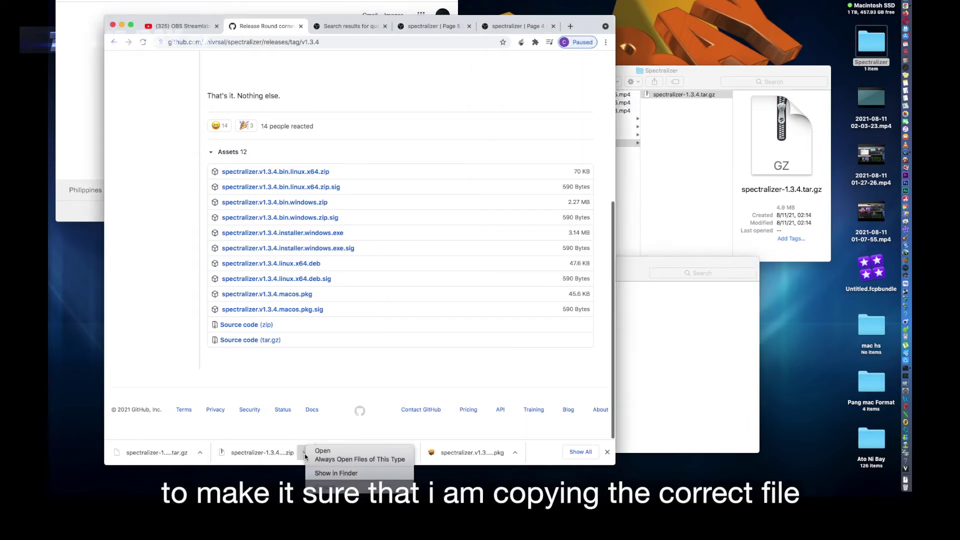
pyautogui.click(322, 472)
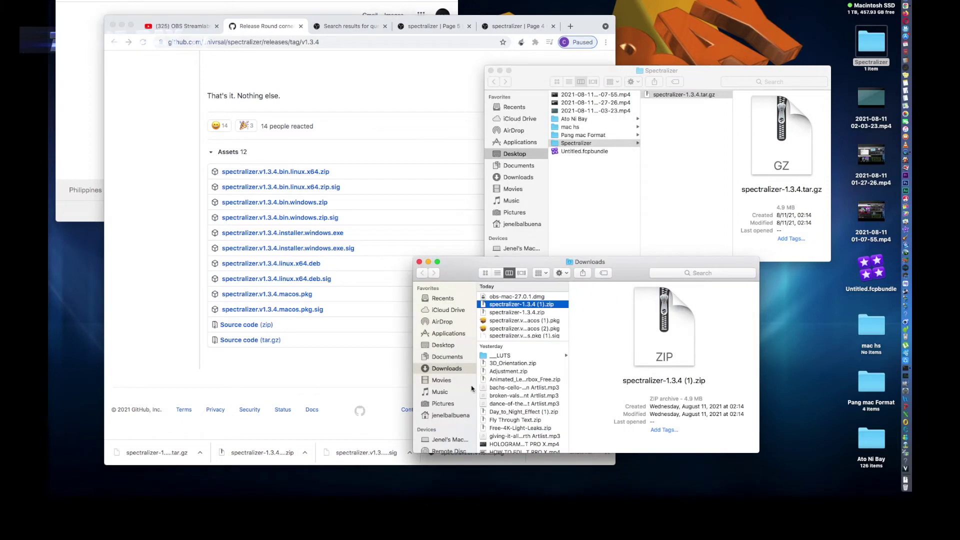
pyautogui.moveTo(484, 307); pyautogui.dragTo(688, 175)
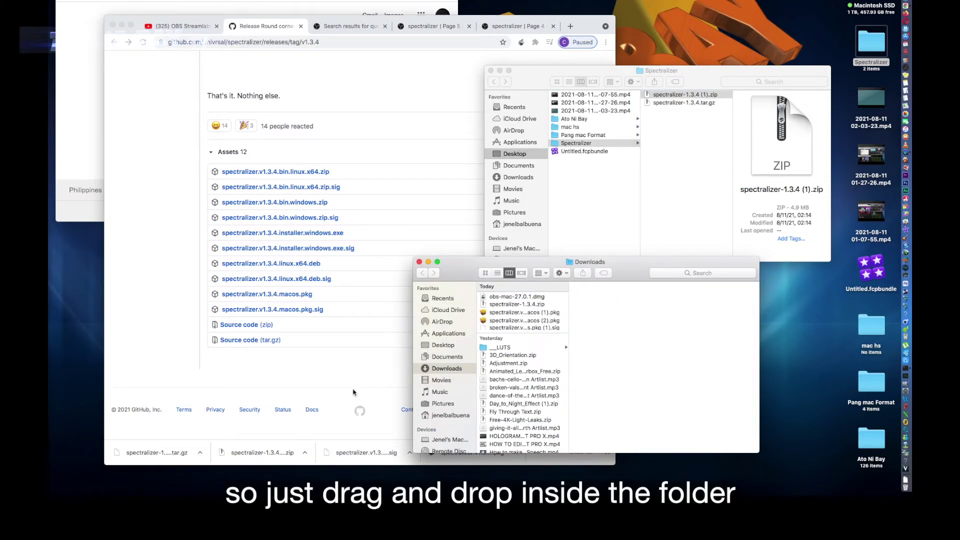
# - Move the .sig and .pkg files into the Spectralizer folder and close Downloads
pyautogui.click(336, 373)
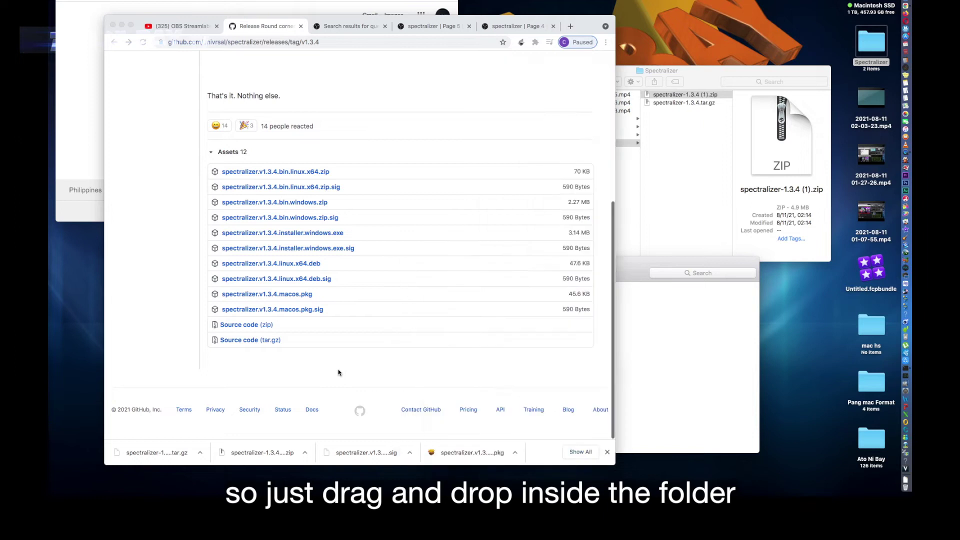
pyautogui.click(407, 454)
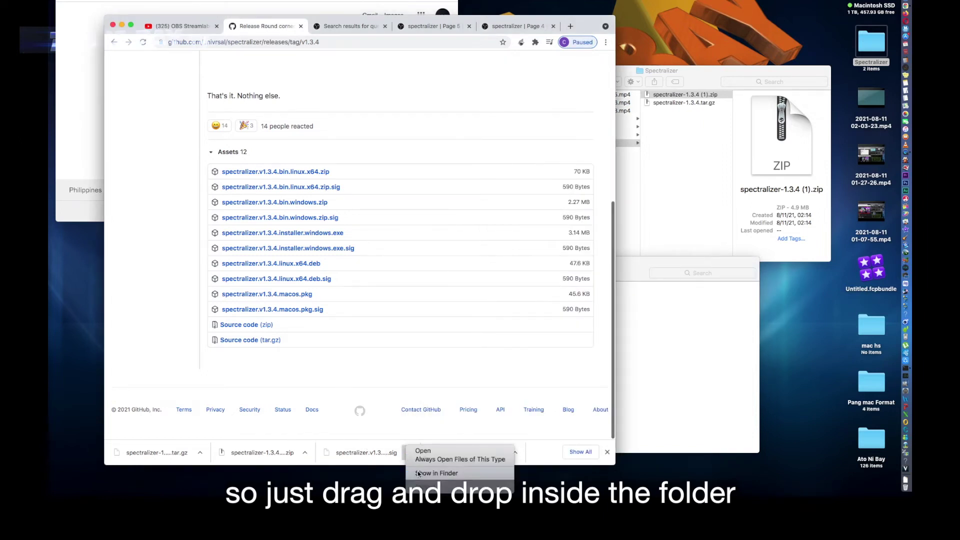
pyautogui.click(418, 473)
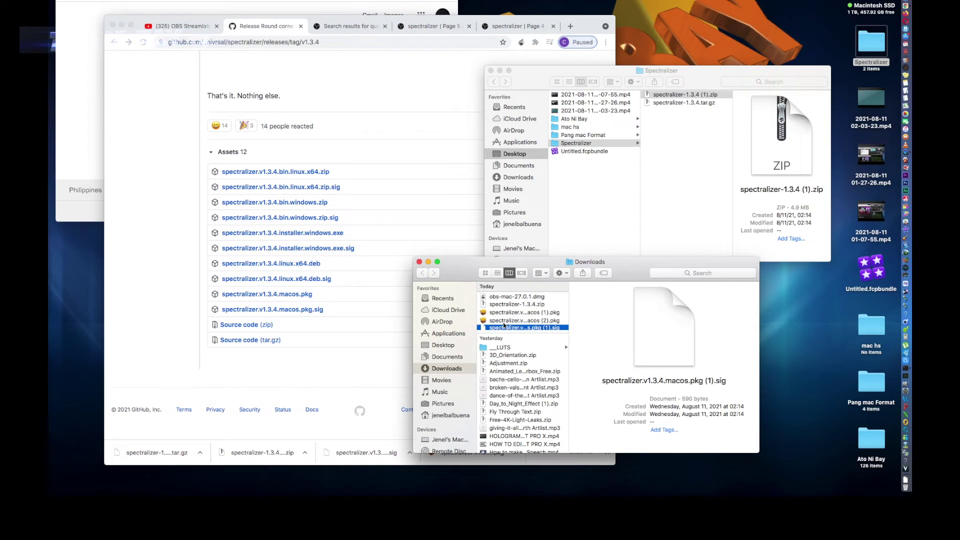
pyautogui.moveTo(502, 329); pyautogui.dragTo(703, 183)
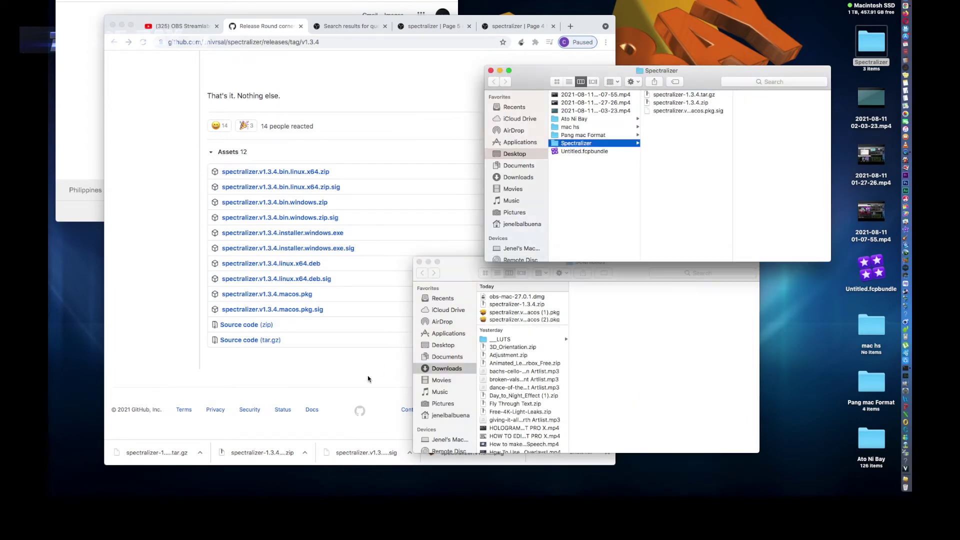
pyautogui.click(495, 458)
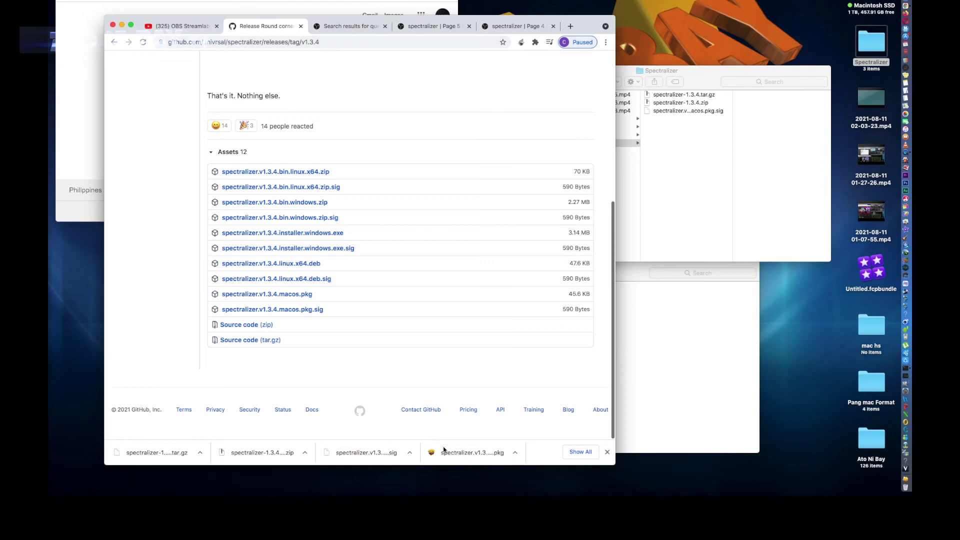
pyautogui.click(516, 455)
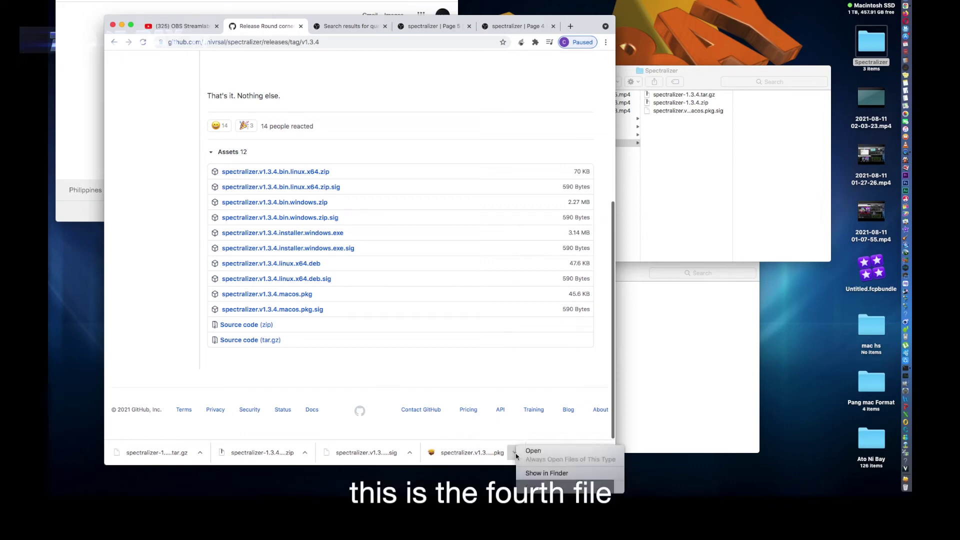
pyautogui.click(533, 476)
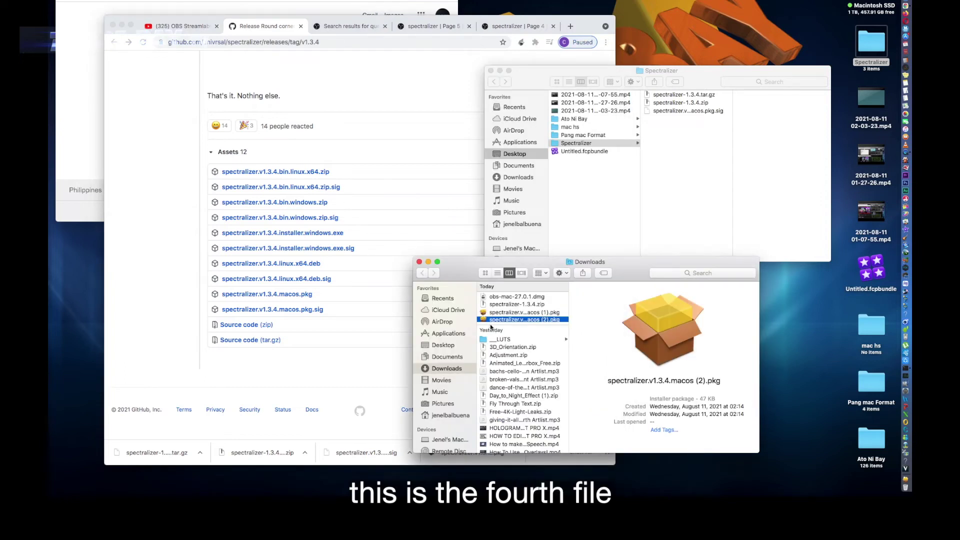
pyautogui.moveTo(485, 322); pyautogui.dragTo(663, 215)
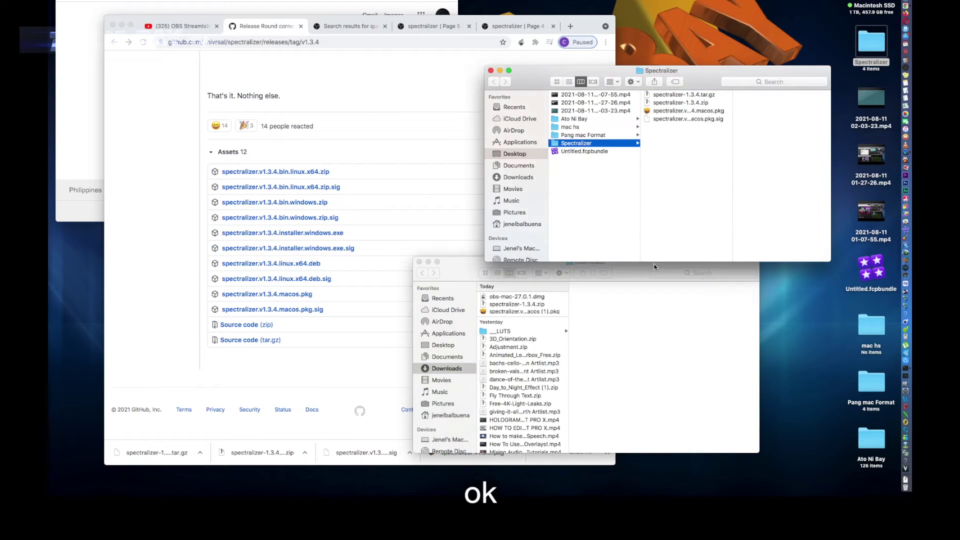
pyautogui.click(419, 262)
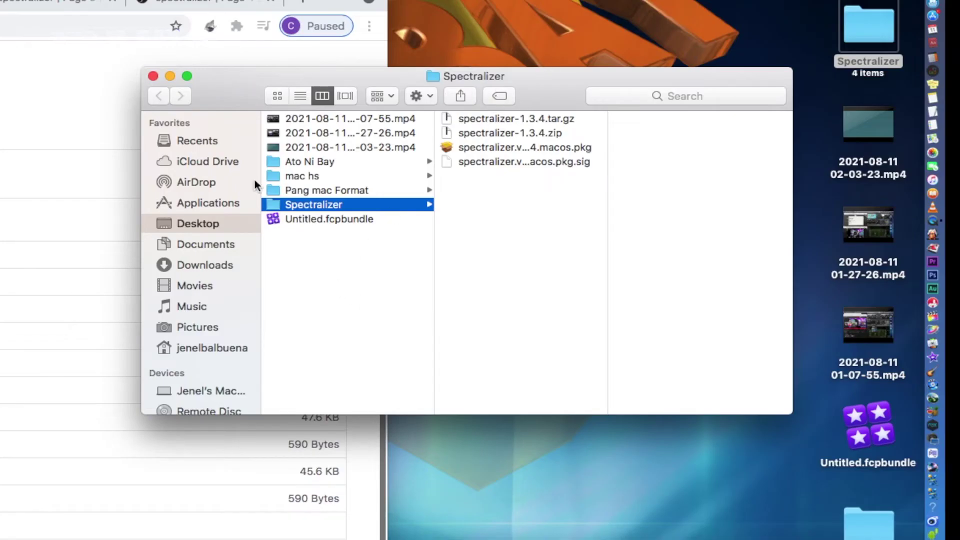
# - Navigate Macintosh SSD to Library > Application Support > obs-studio > plugins
pyautogui.click(208, 391)
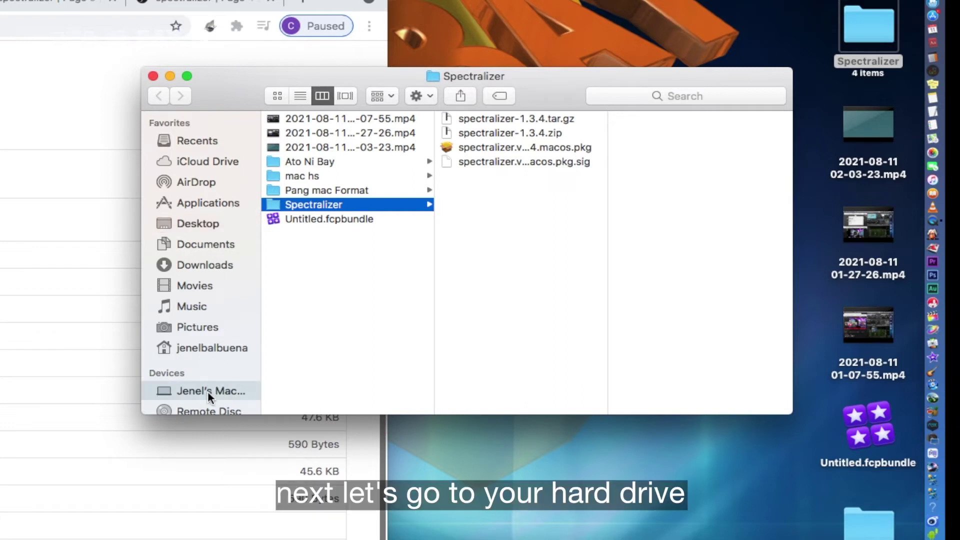
pyautogui.click(312, 119)
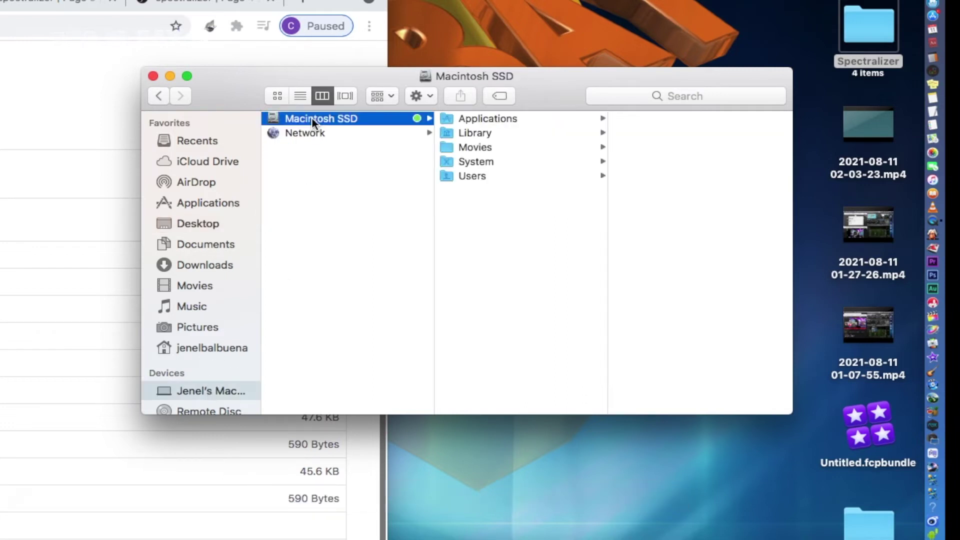
pyautogui.click(485, 133)
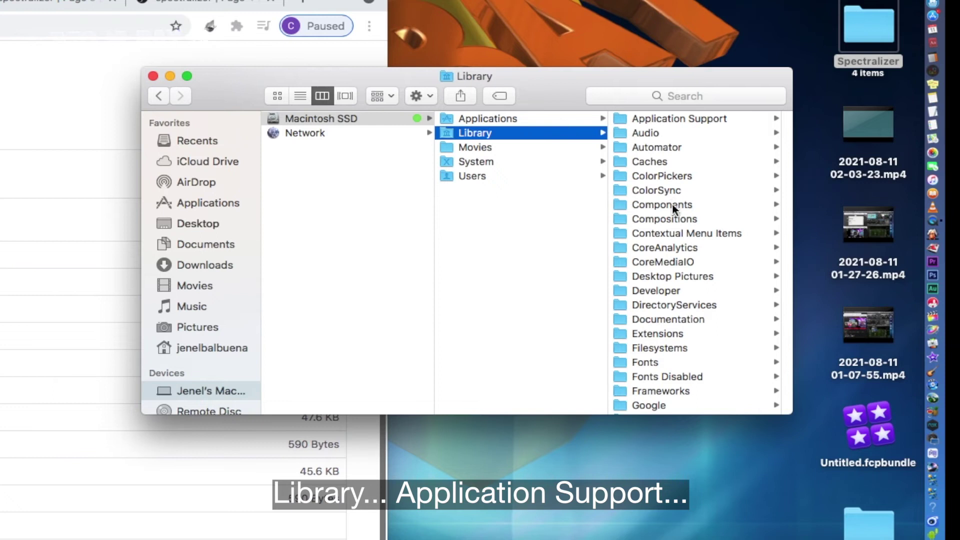
pyautogui.click(655, 116)
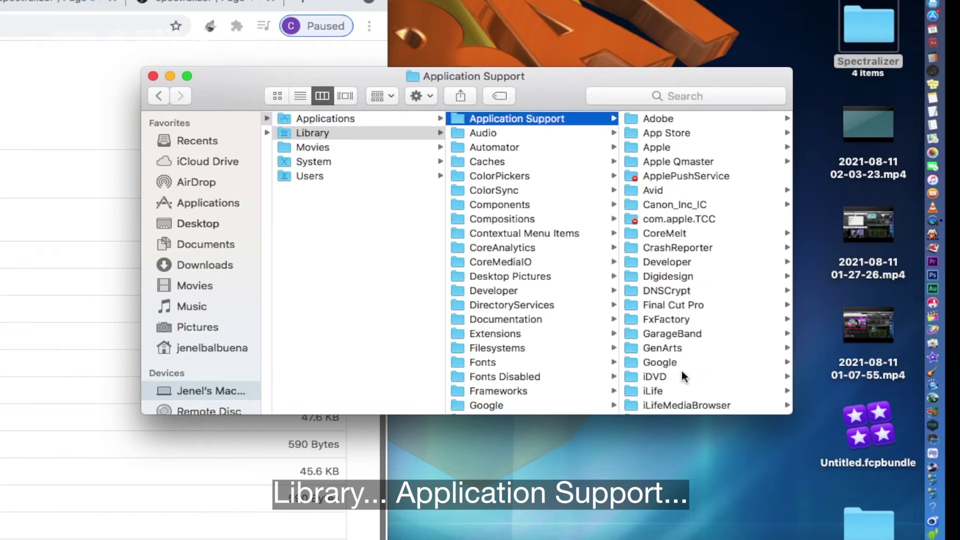
pyautogui.scroll(-1, 683, 370)
pyautogui.scroll(-10, 683, 371)
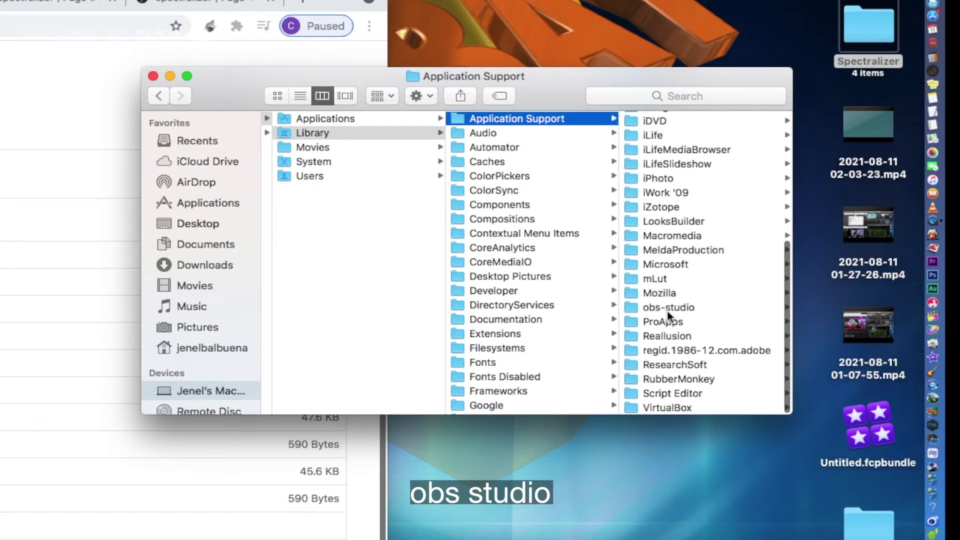
pyautogui.click(673, 307)
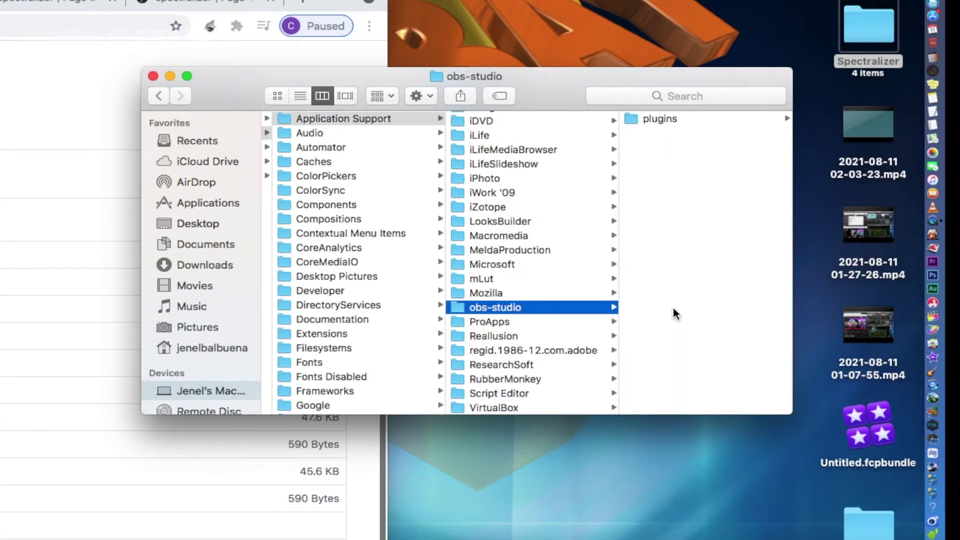
pyautogui.click(659, 121)
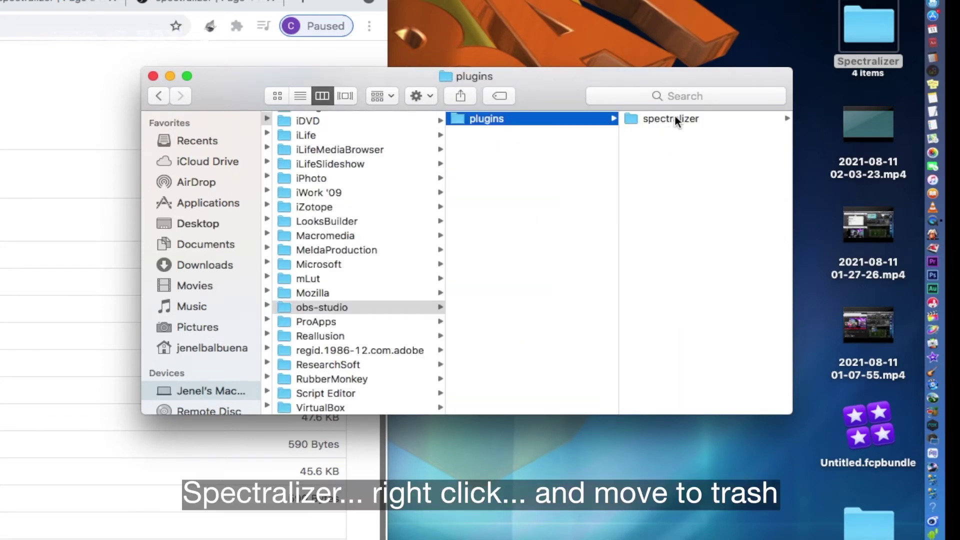
# - Move the old spectralizer plugin folder to the Trash
pyautogui.click(676, 117)
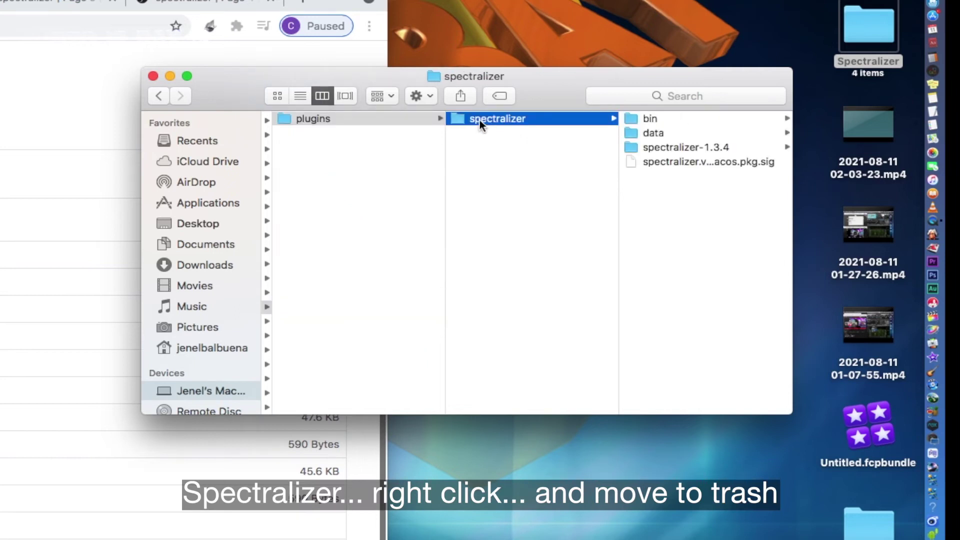
pyautogui.rightClick(479, 120)
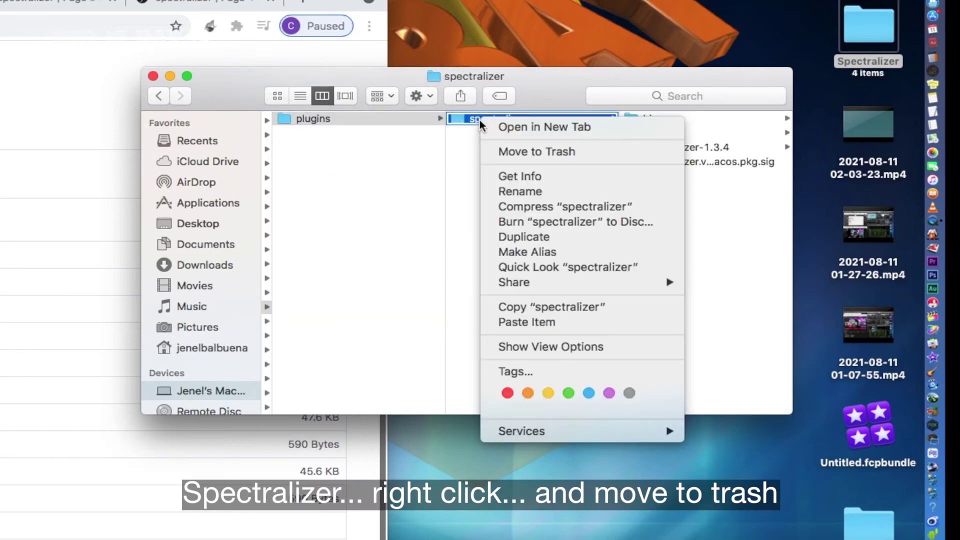
pyautogui.click(515, 153)
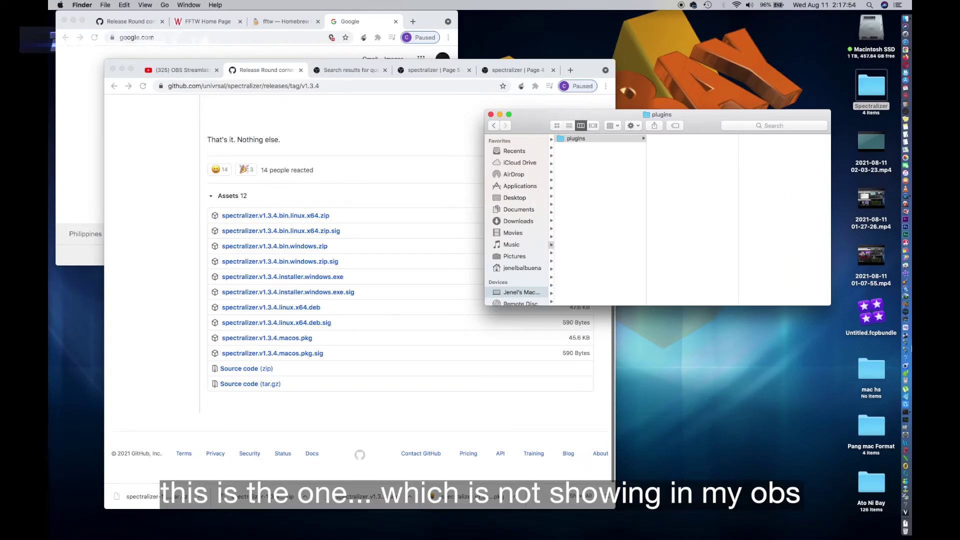
# - Permanently empty the Trash and close the plugins folder window
pyautogui.rightClick(893, 535)
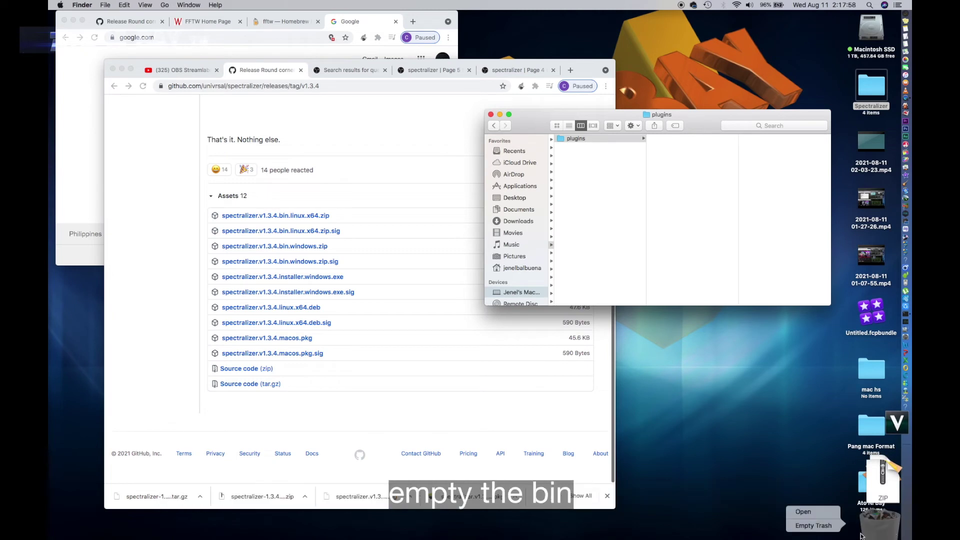
pyautogui.click(831, 528)
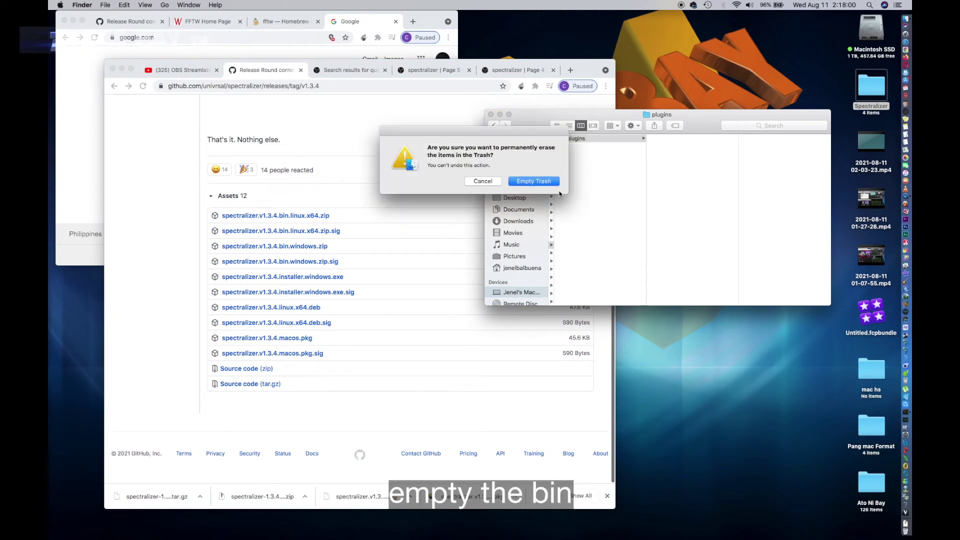
pyautogui.click(538, 181)
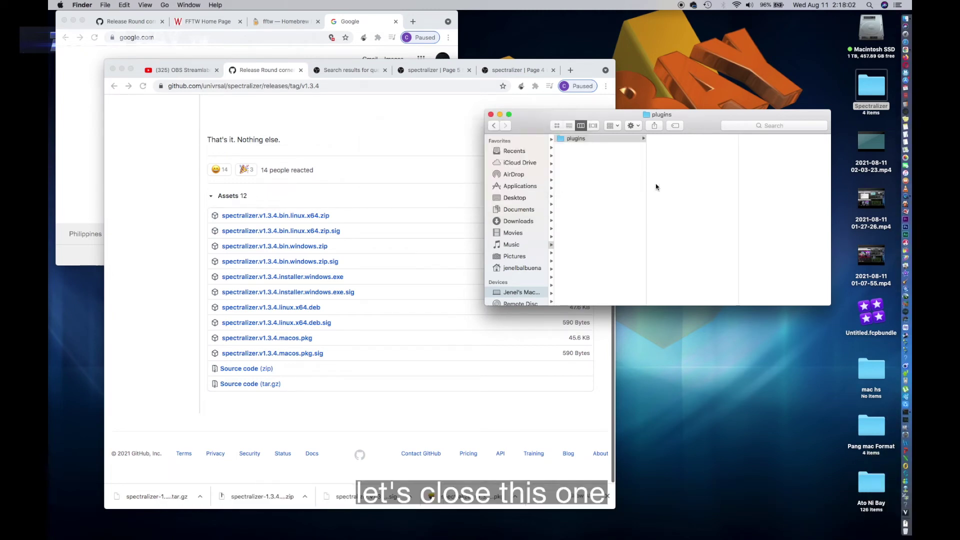
pyautogui.click(492, 115)
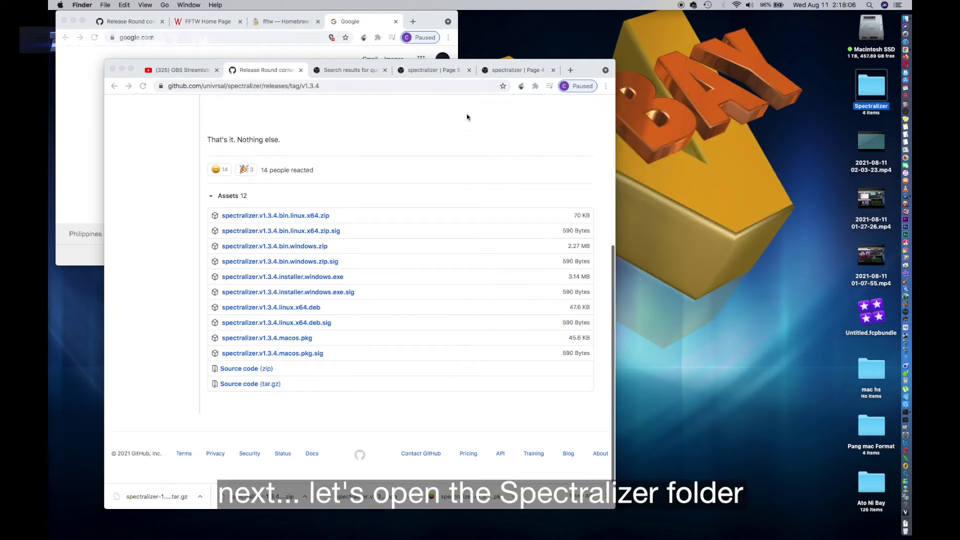
# - Open spectralizer.v1.3.4.macos.pkg from the Spectralizer folder with Installer.app
pyautogui.doubleClick(871, 91)
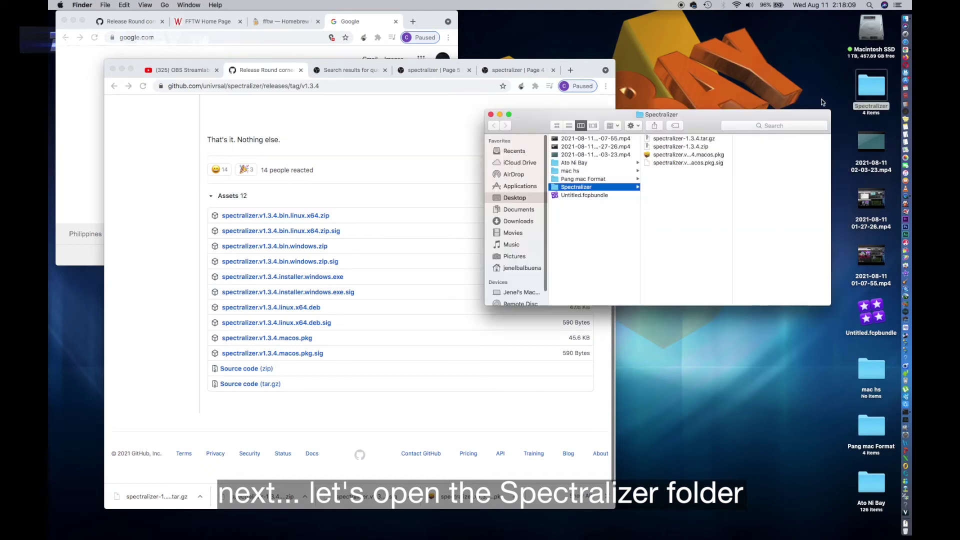
pyautogui.click(670, 160)
pyautogui.rightClick(619, 150)
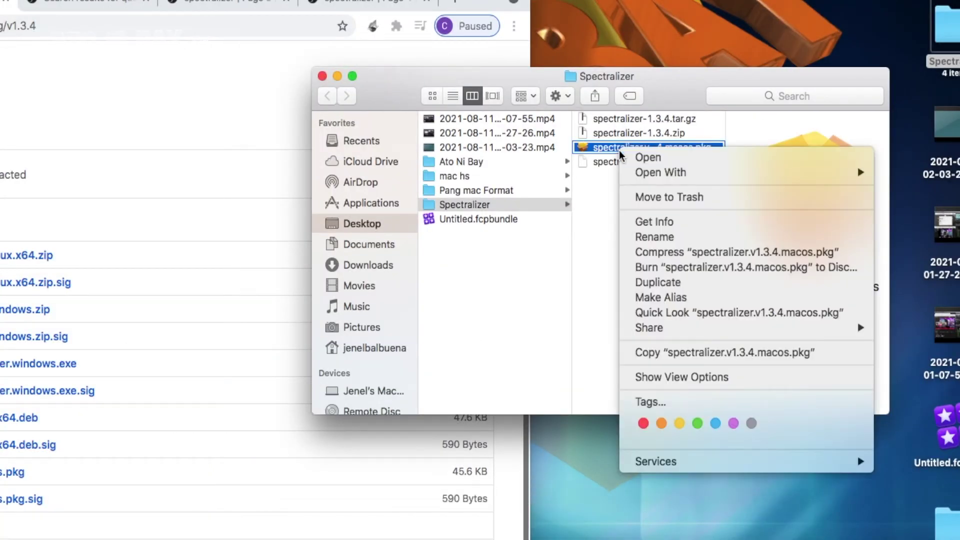
pyautogui.moveTo(644, 173)
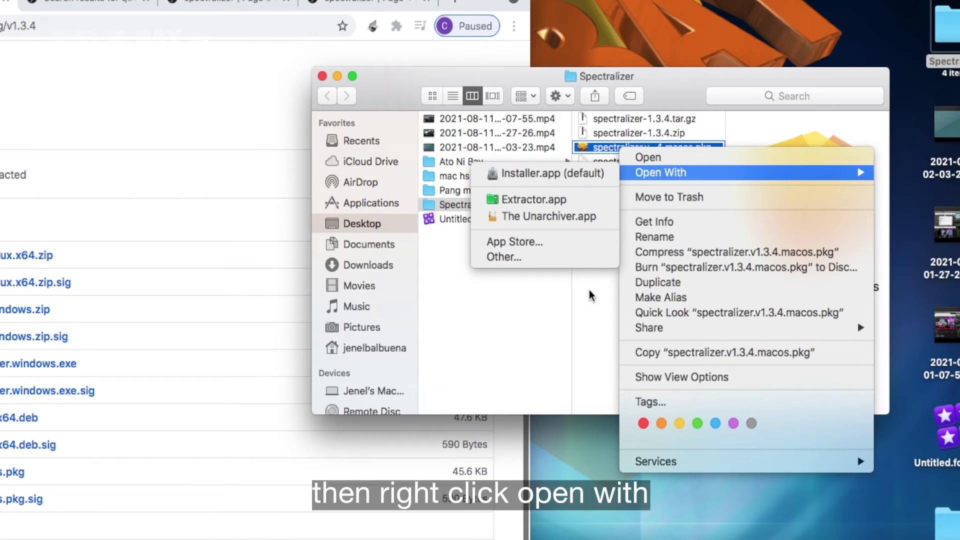
pyautogui.click(586, 172)
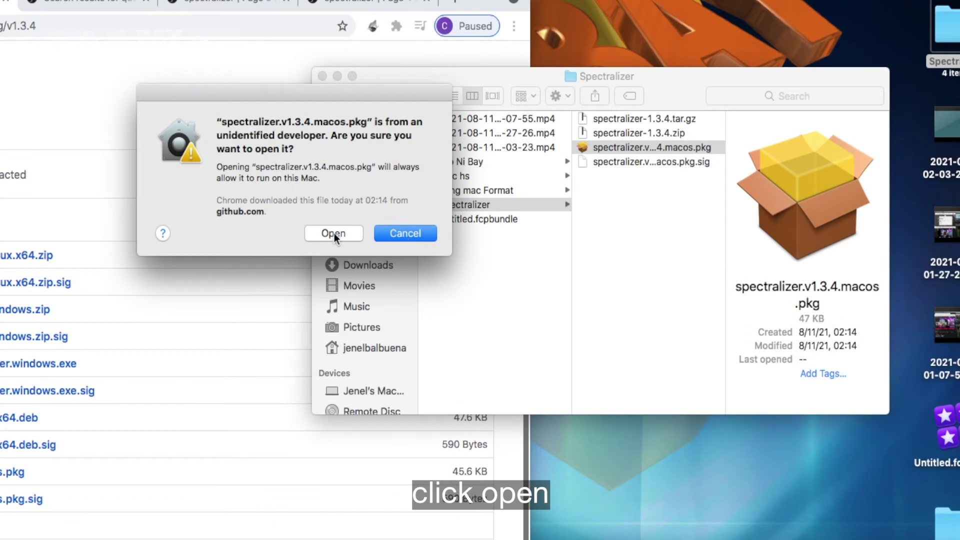
# - Open the unverified spectralizer package in Installer and copy 'fftw.org' from its dependency notice
pyautogui.click(333, 233)
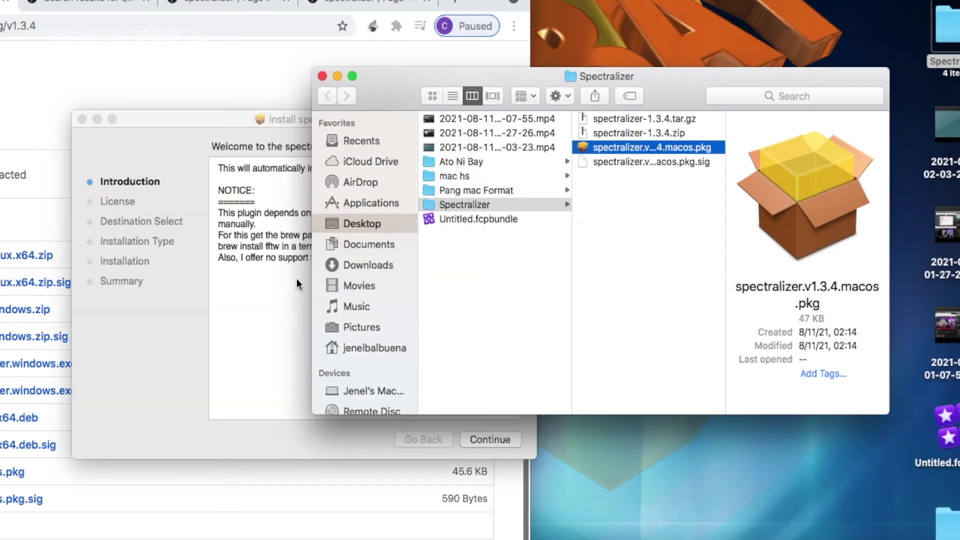
pyautogui.click(255, 315)
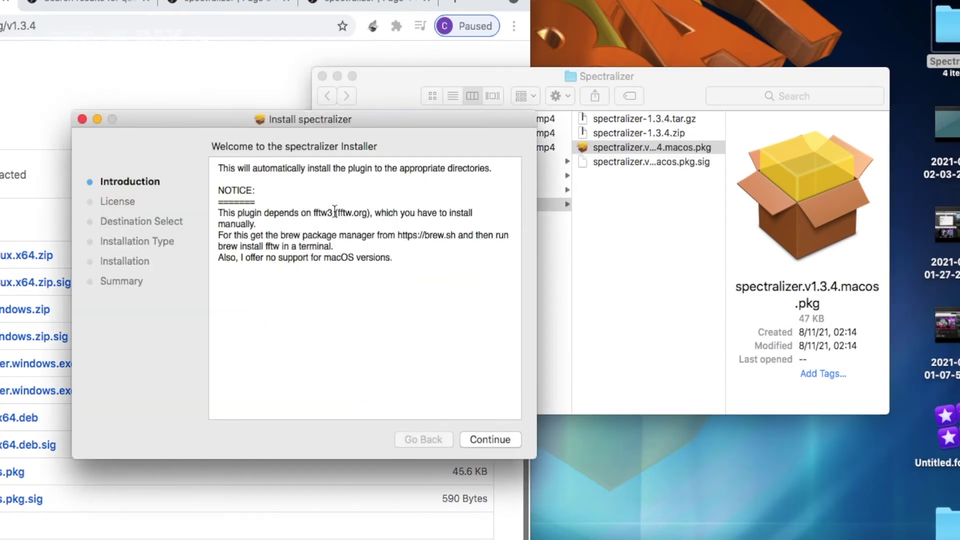
pyautogui.click(367, 215)
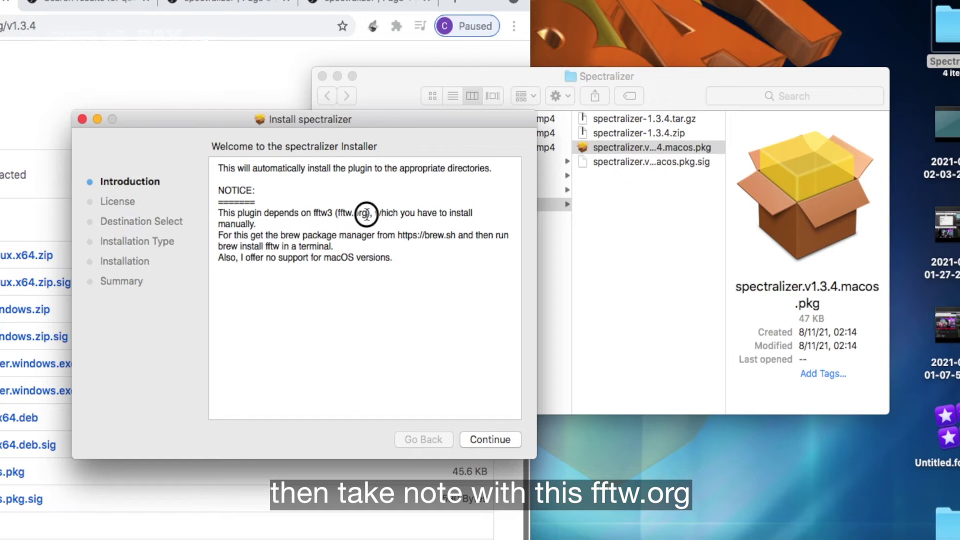
pyautogui.moveTo(367, 214); pyautogui.dragTo(339, 210)
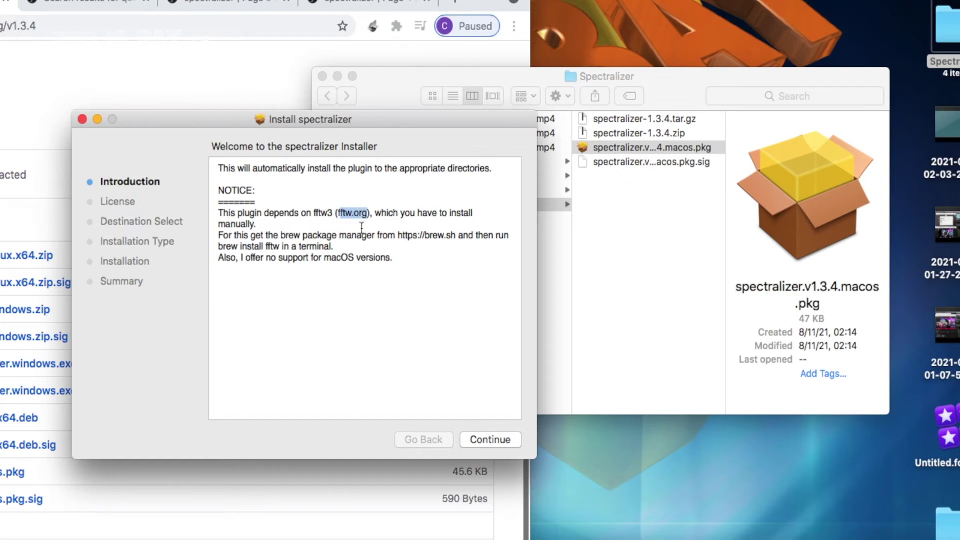
pyautogui.click(368, 214)
pyautogui.moveTo(367, 214); pyautogui.dragTo(339, 212)
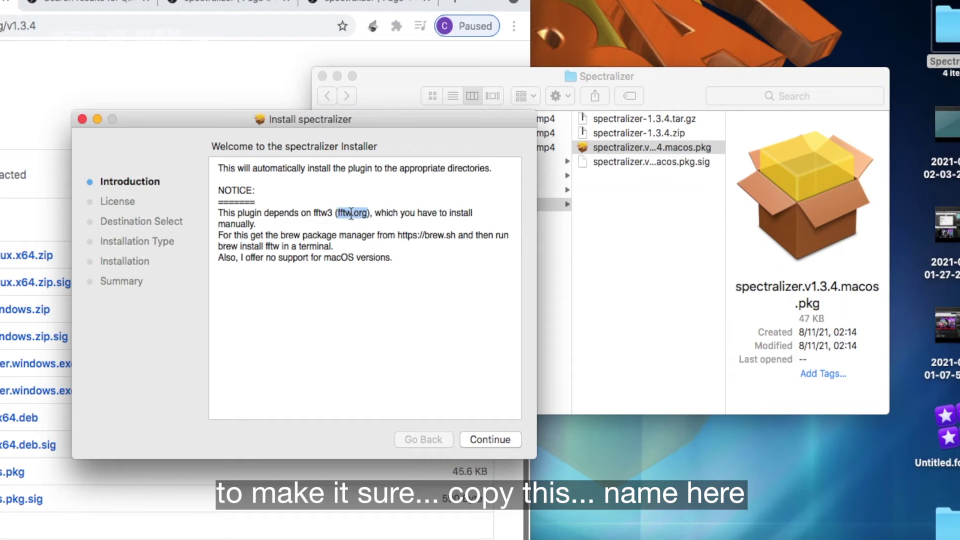
pyautogui.rightClick(352, 213)
pyautogui.click(385, 298)
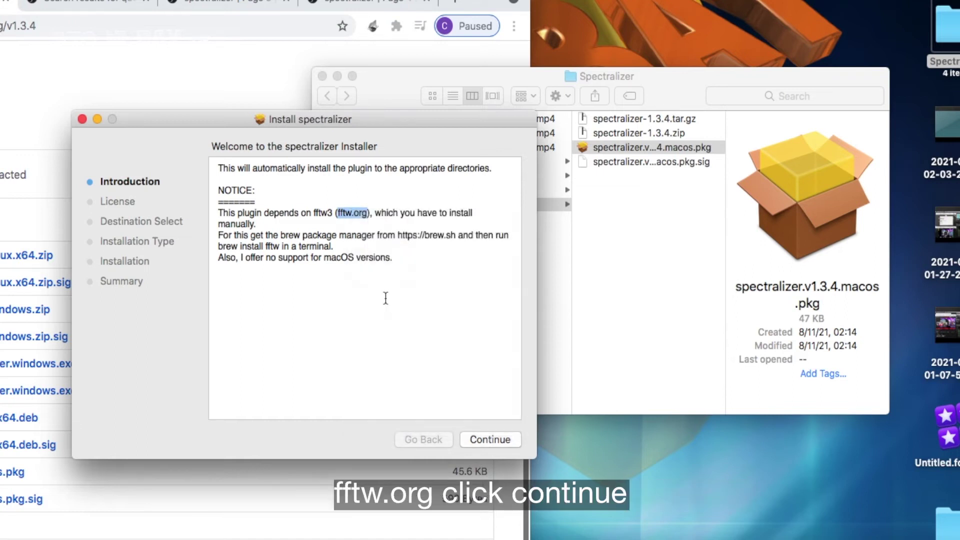
# - Agree to the license, keep Macintosh SSD as destination, and authorise installation with the account password
pyautogui.click(506, 441)
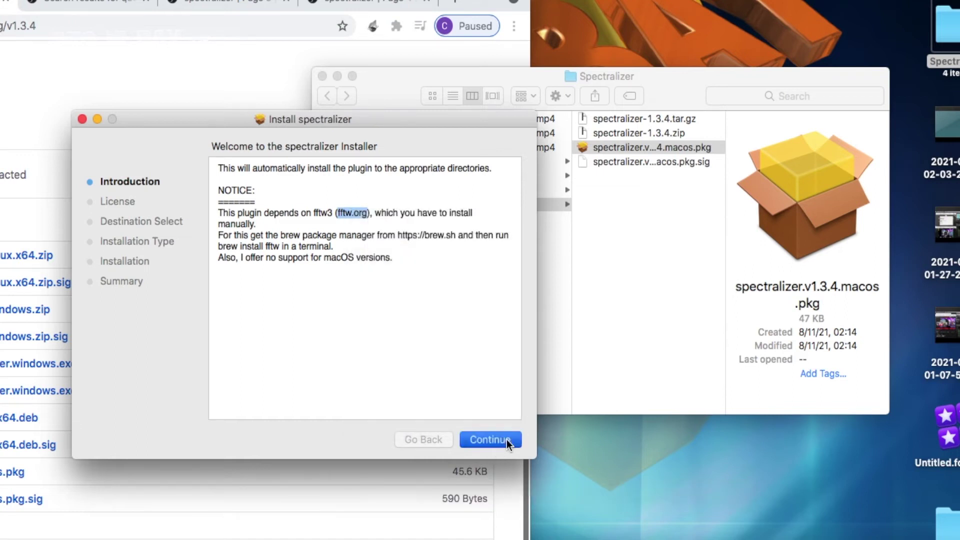
pyautogui.click(506, 440)
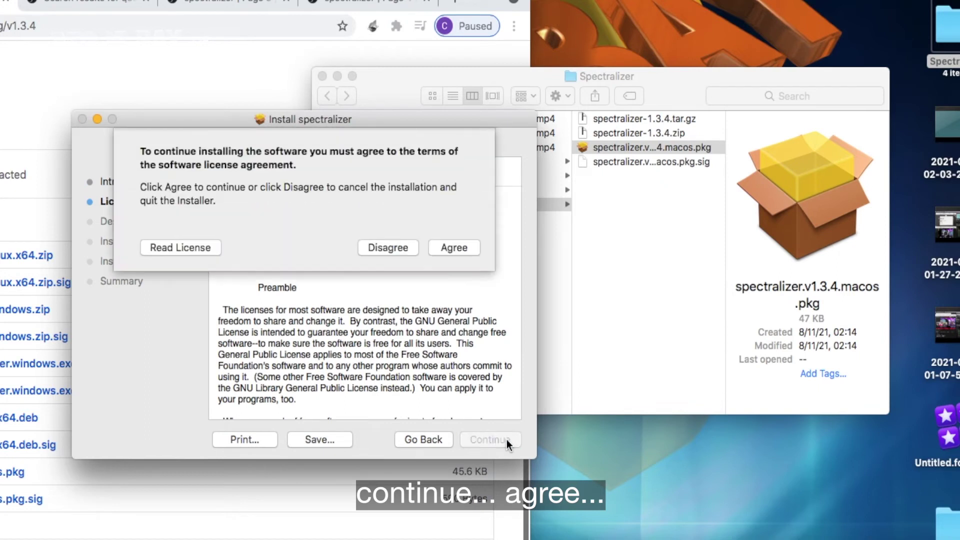
pyautogui.click(442, 248)
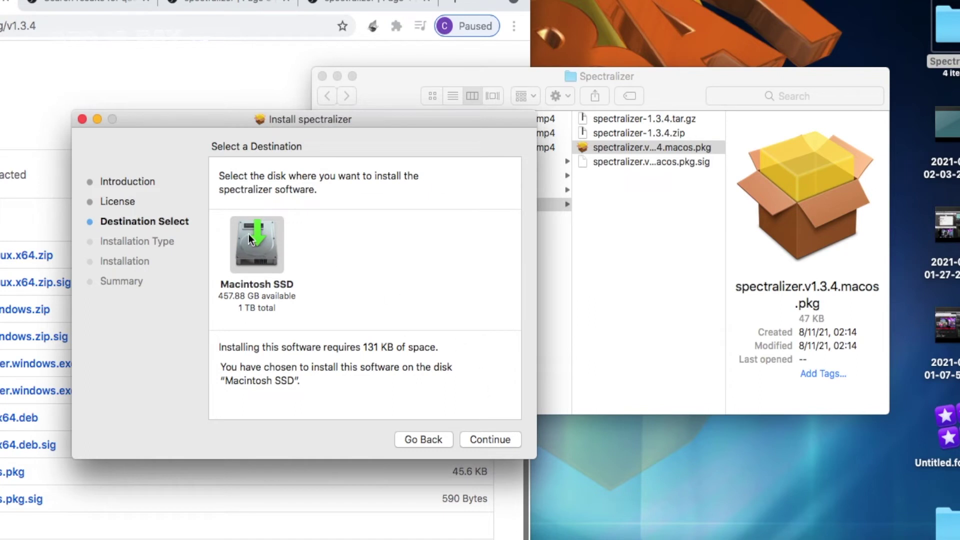
pyautogui.click(506, 442)
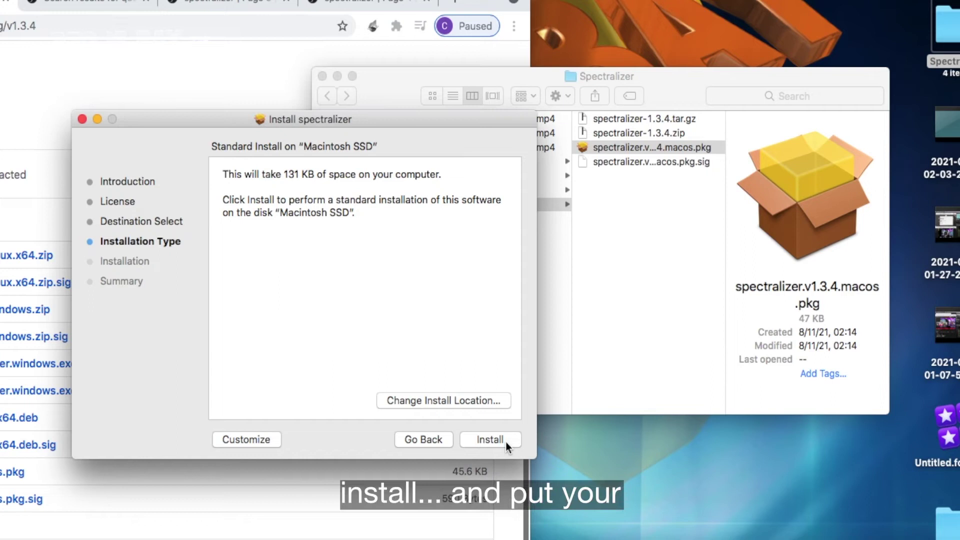
pyautogui.click(509, 440)
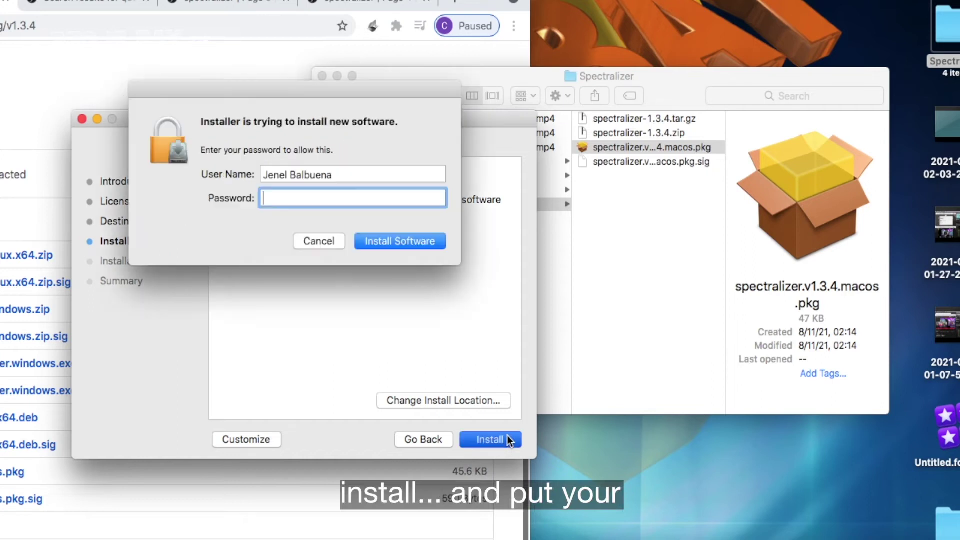
pyautogui.write('••')
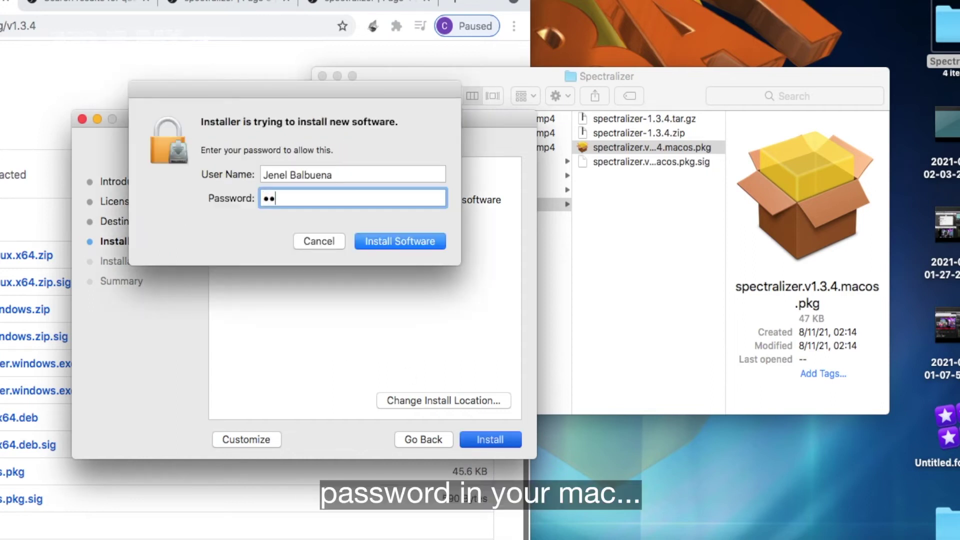
pyautogui.write('•••••••••')
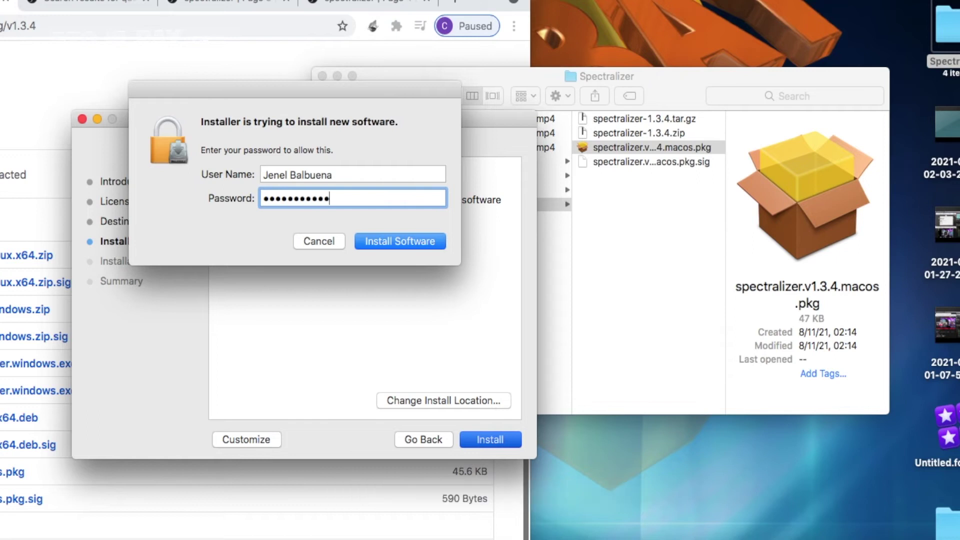
pyautogui.write('•')
pyautogui.click(392, 241)
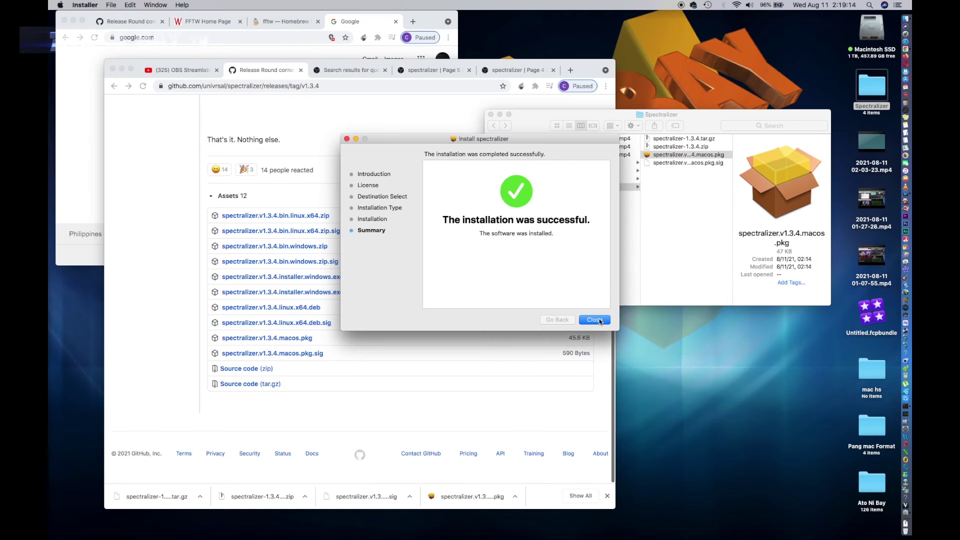
# - Close the finished installer and open Google in a new Chrome tab
pyautogui.click(595, 320)
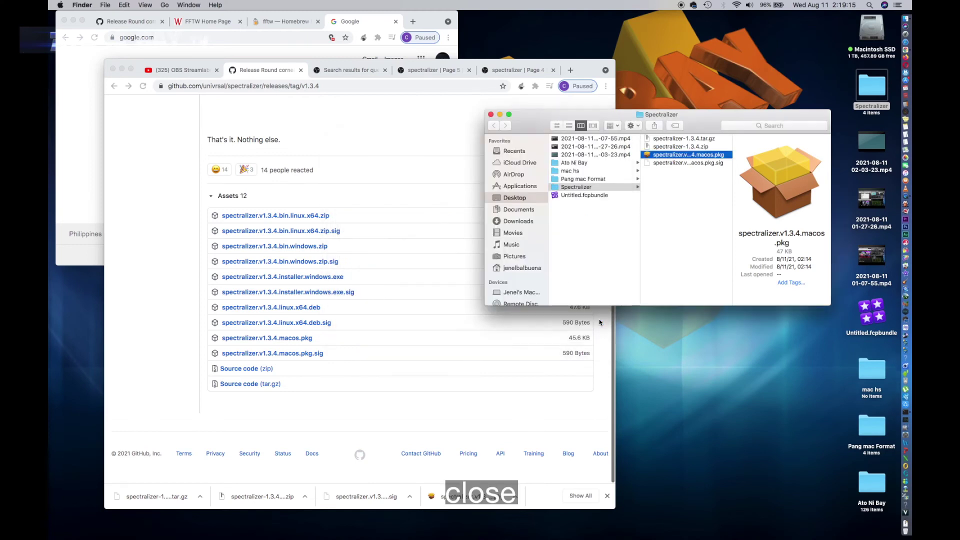
pyautogui.click(395, 126)
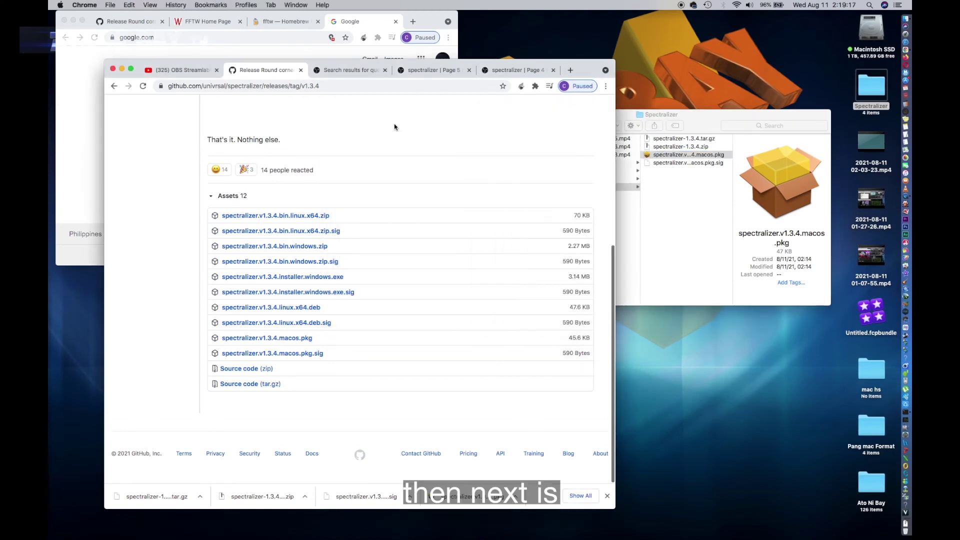
pyautogui.click(570, 72)
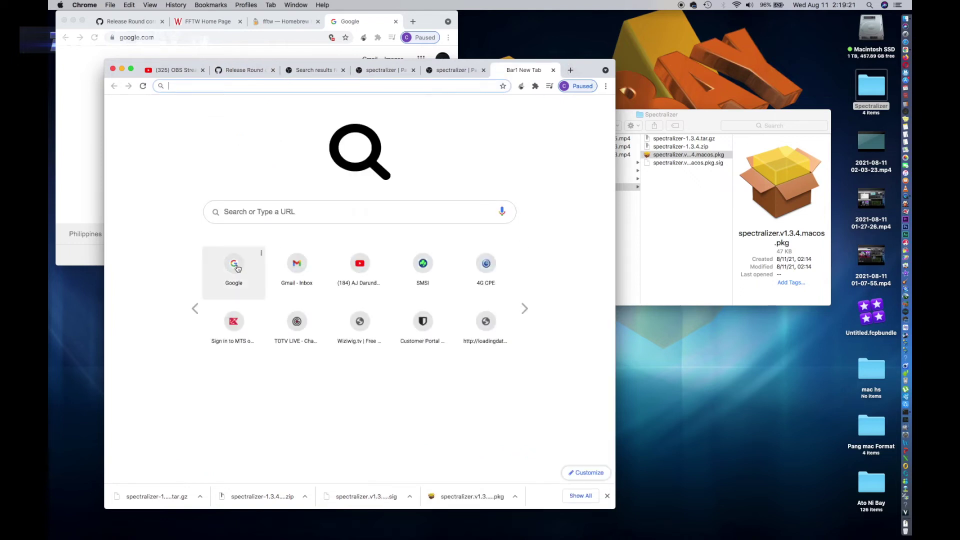
pyautogui.click(237, 266)
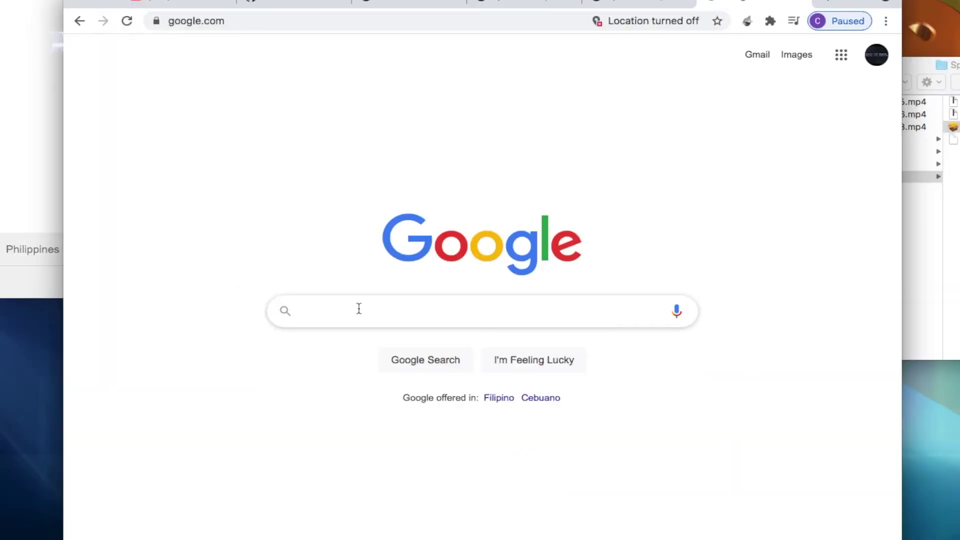
# - Search Google for 'homebrew' and open the Homebrew site, brew.sh
pyautogui.click(360, 308)
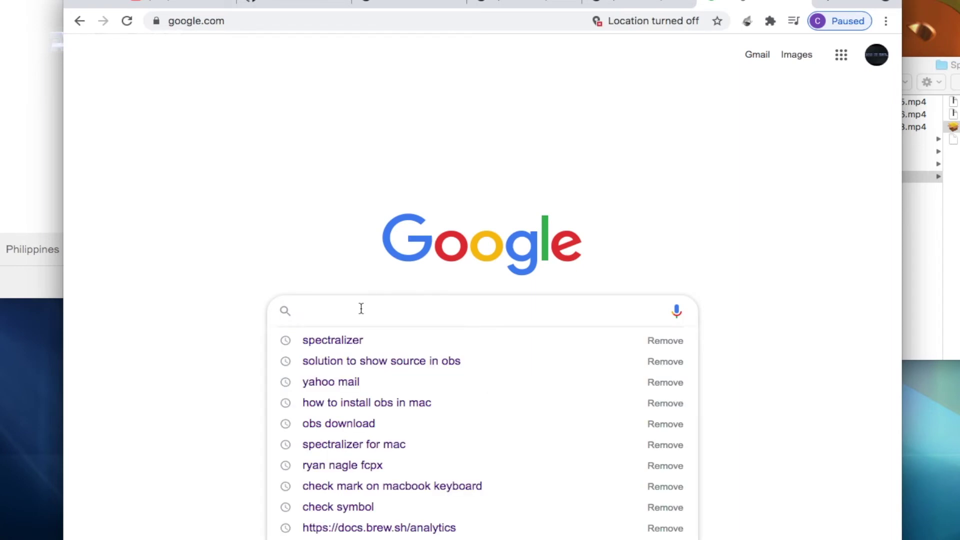
pyautogui.write('h')
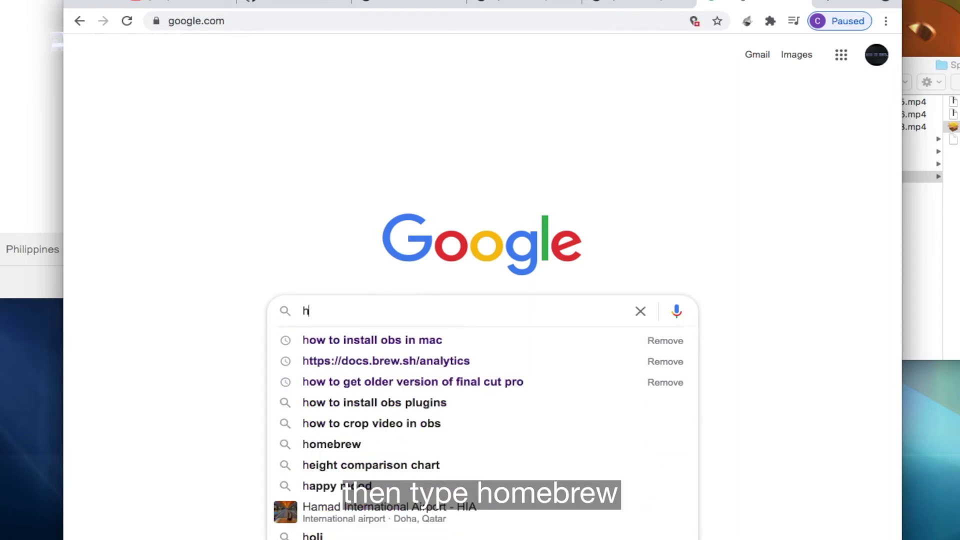
pyautogui.click(342, 444)
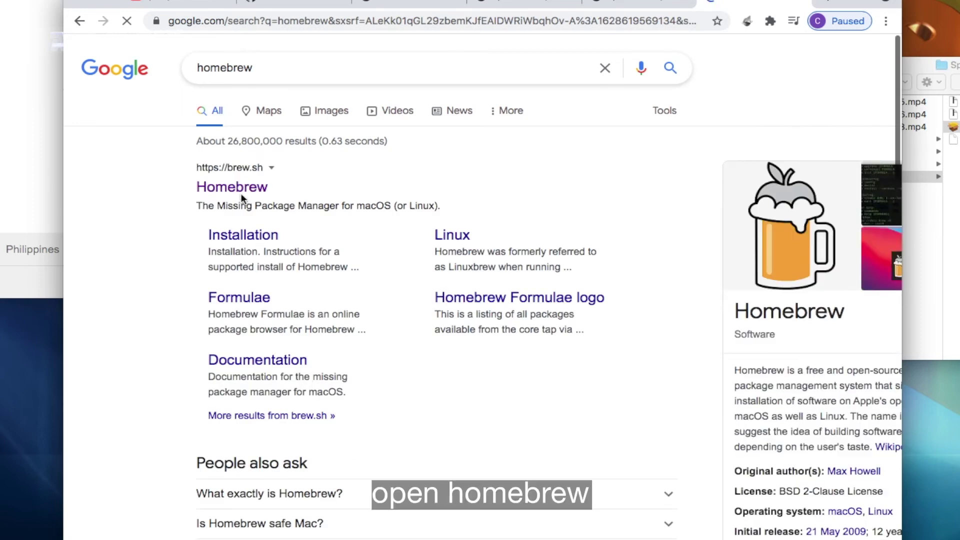
pyautogui.click(242, 190)
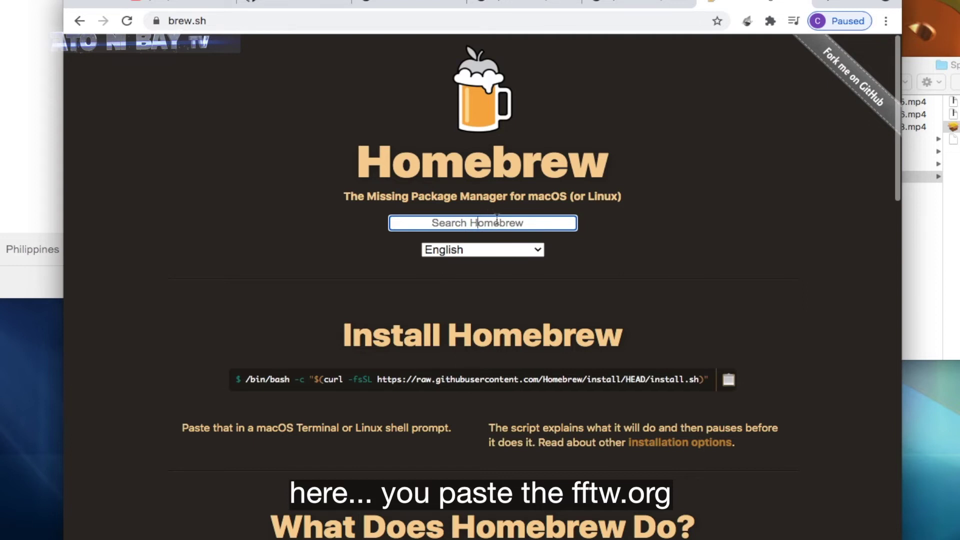
# - Search brew.sh for 'fftw' and open the fftw formula page
pyautogui.rightClick(498, 220)
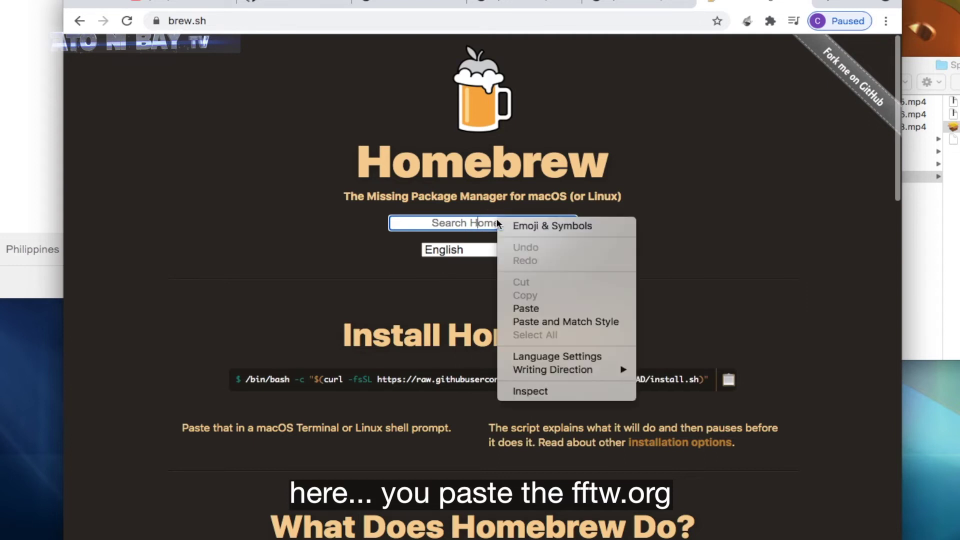
pyautogui.click(537, 308)
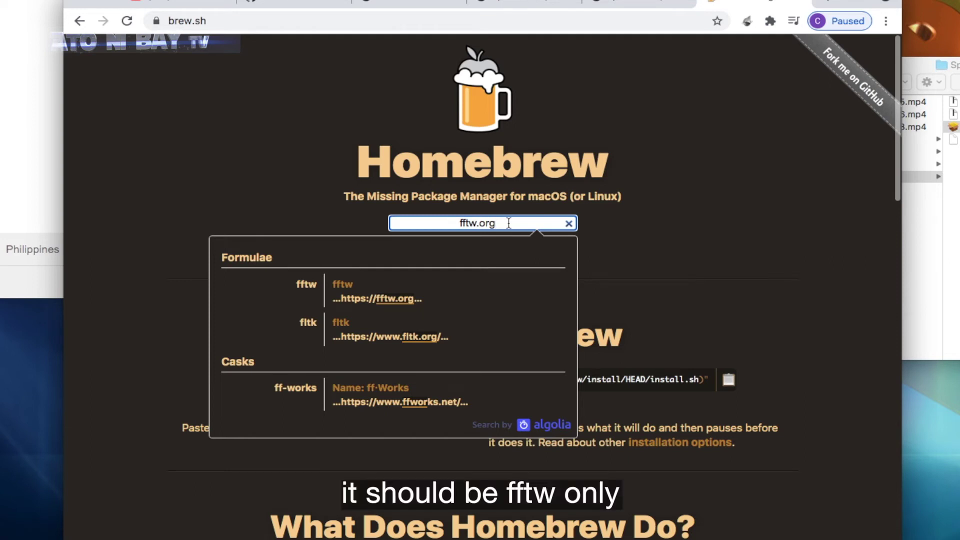
pyautogui.press('BackSpace')
pyautogui.press('BackSpace')
pyautogui.press('BackSpace')
pyautogui.press('BackSpace')
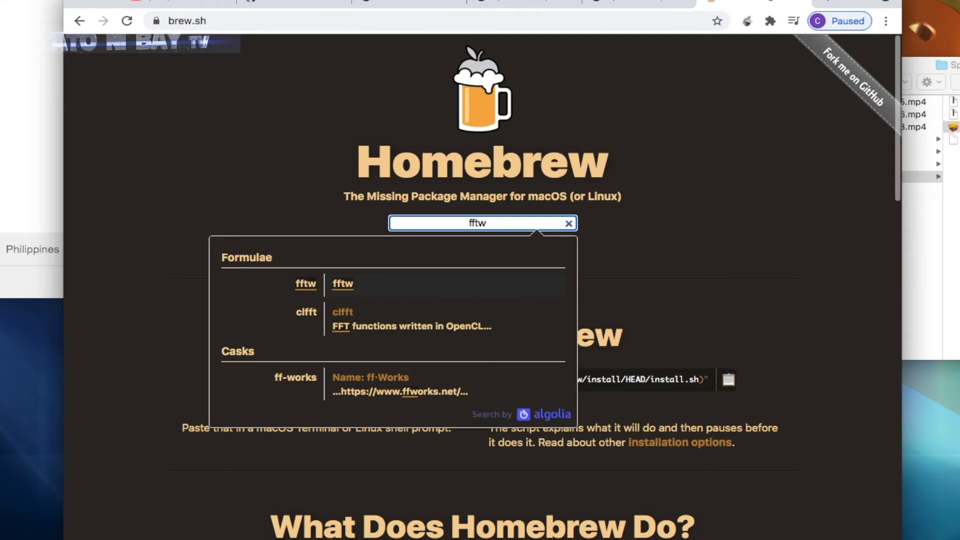
pyautogui.press('Return')
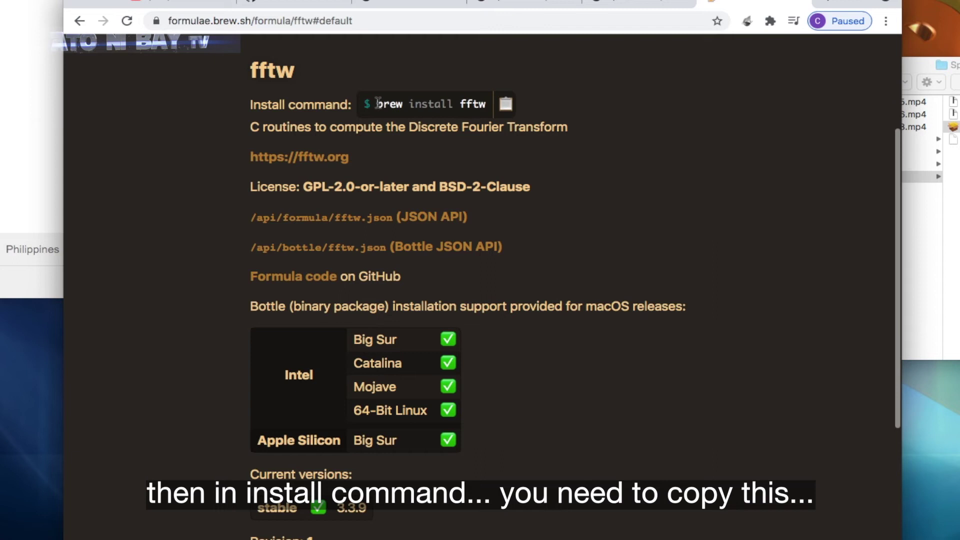
# - Copy the formula's install command, 'brew install fftw'
pyautogui.moveTo(376, 102); pyautogui.dragTo(494, 111)
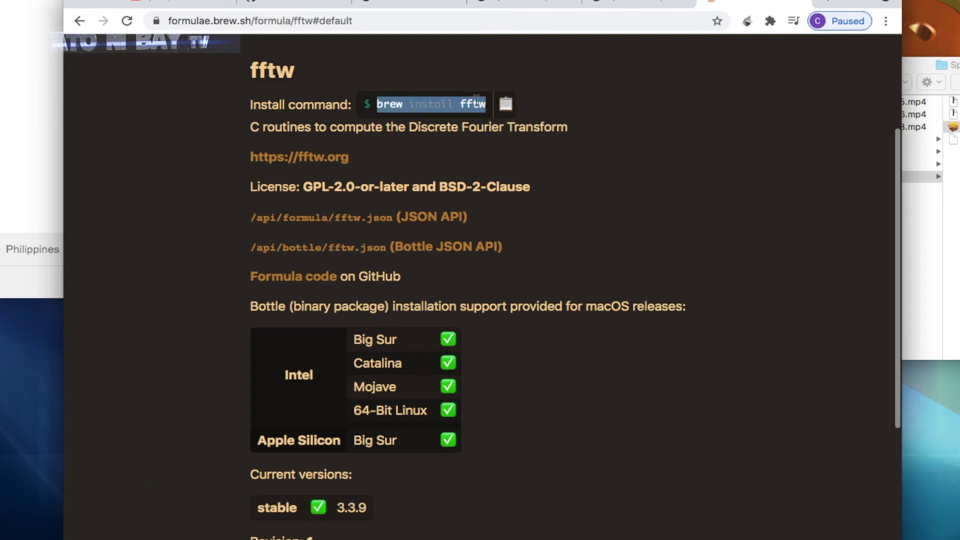
pyautogui.rightClick(459, 104)
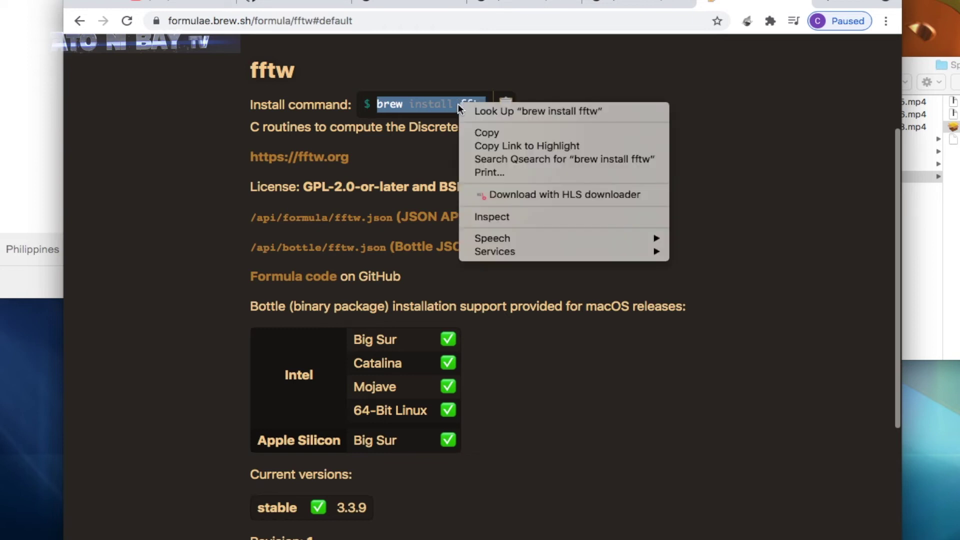
pyautogui.click(560, 86)
pyautogui.click(509, 107)
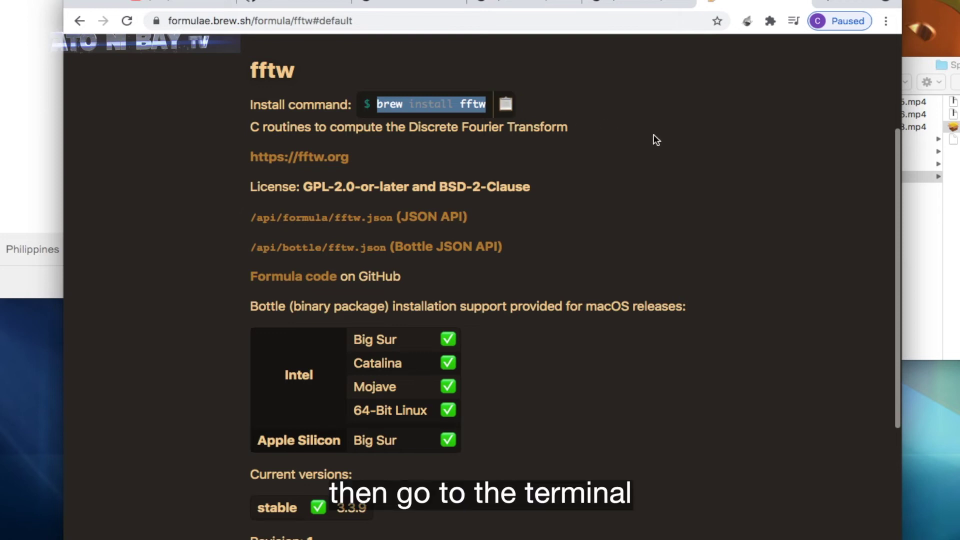
# - Launch Terminal from Spotlight and run the pasted 'brew install fftw' command
pyautogui.press('super+space')
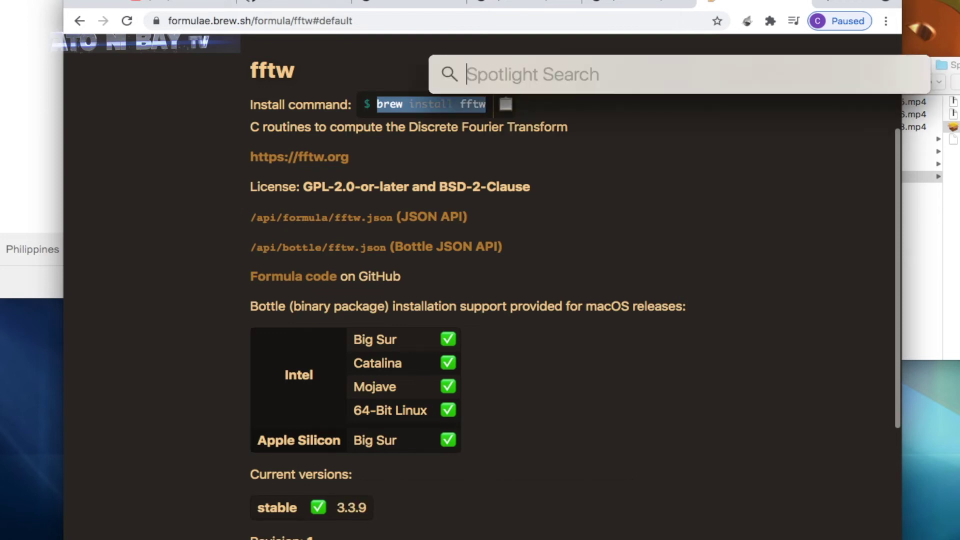
pyautogui.write('ter')
pyautogui.press('Return')
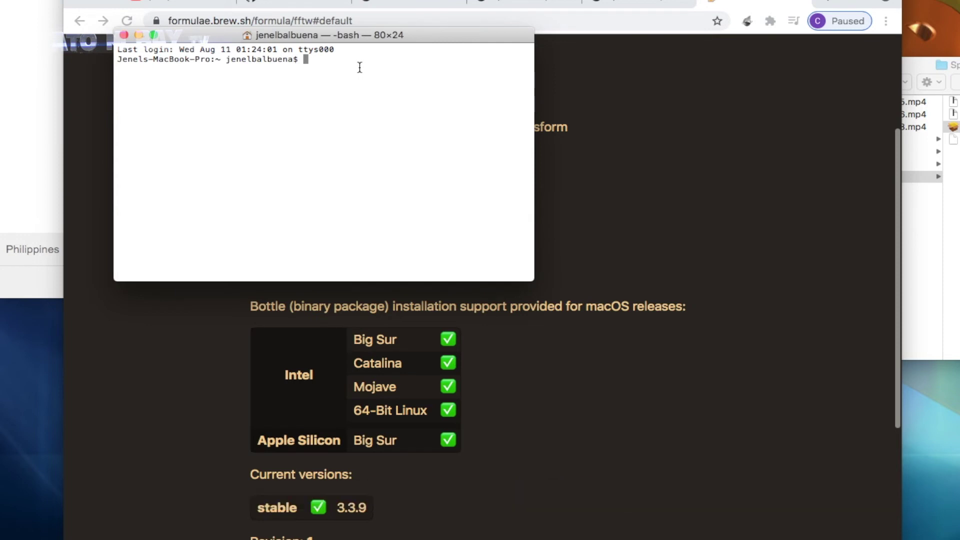
pyautogui.press('super+v')
pyautogui.press('Return')
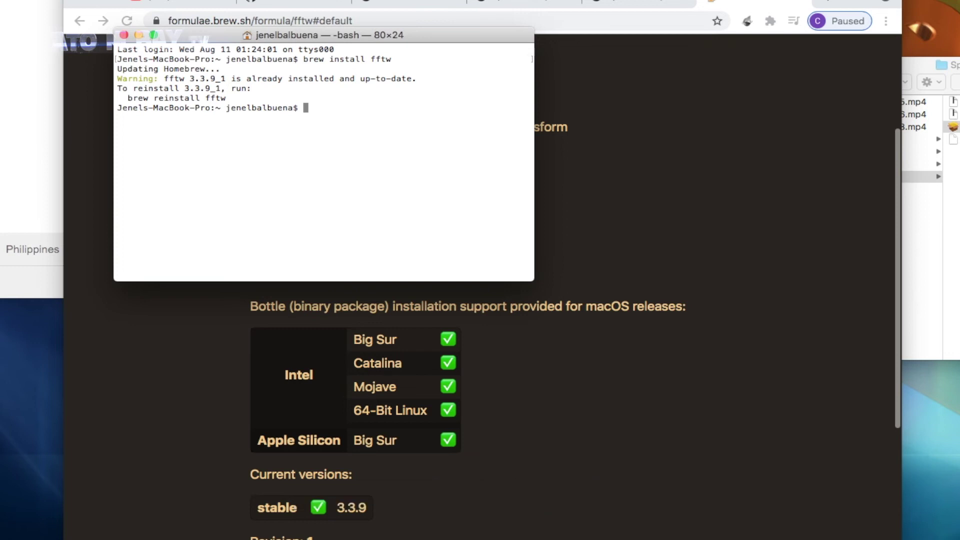
# - Run 'brew reinstall fftw' until fftw 3.3.9_1 is installed
pyautogui.write('brew re')
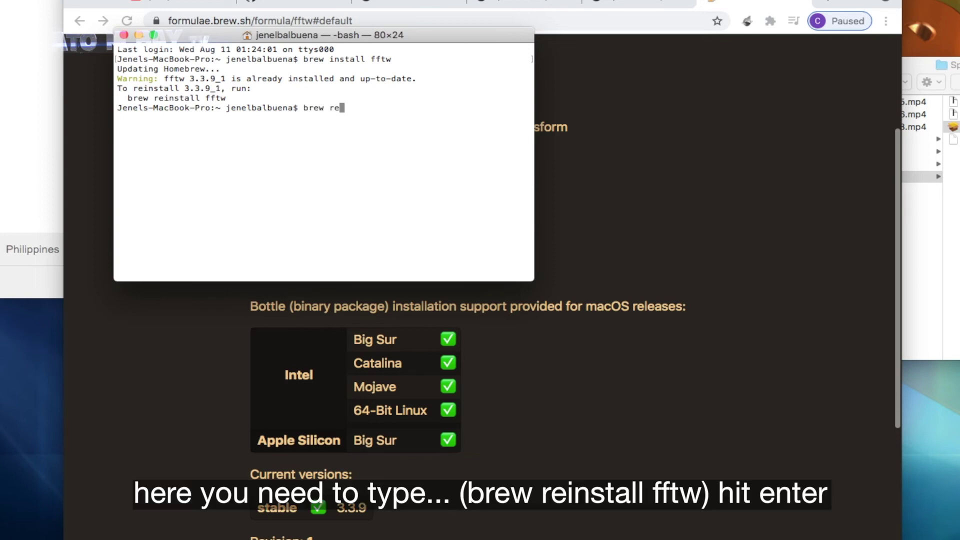
pyautogui.write('install fftw')
pyautogui.press('Return')
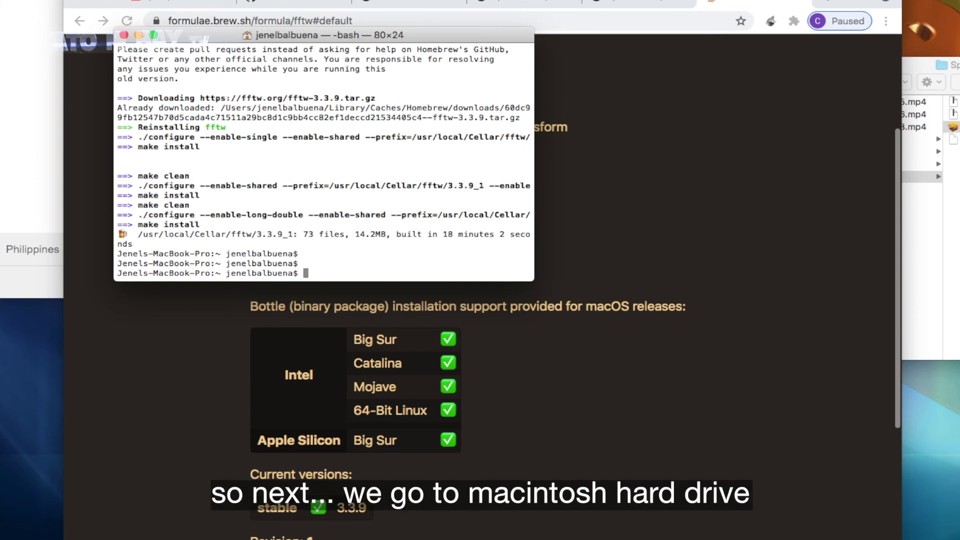
pyautogui.press('super+Tab')
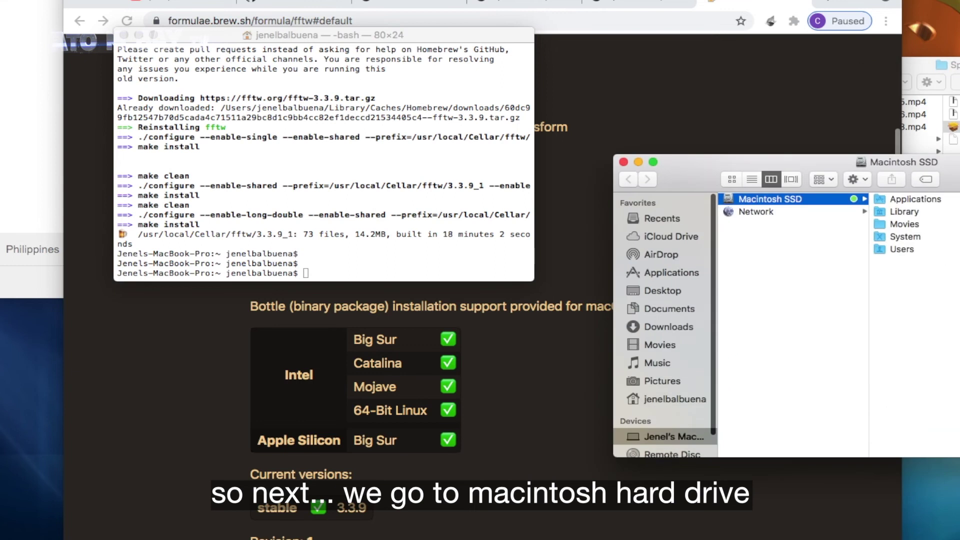
# - Browse Macintosh SSD to Library > Application Support > obs-studio > plugins > spectralizer, then show Applications
pyautogui.click(682, 175)
pyautogui.moveTo(683, 175); pyautogui.dragTo(554, 102)
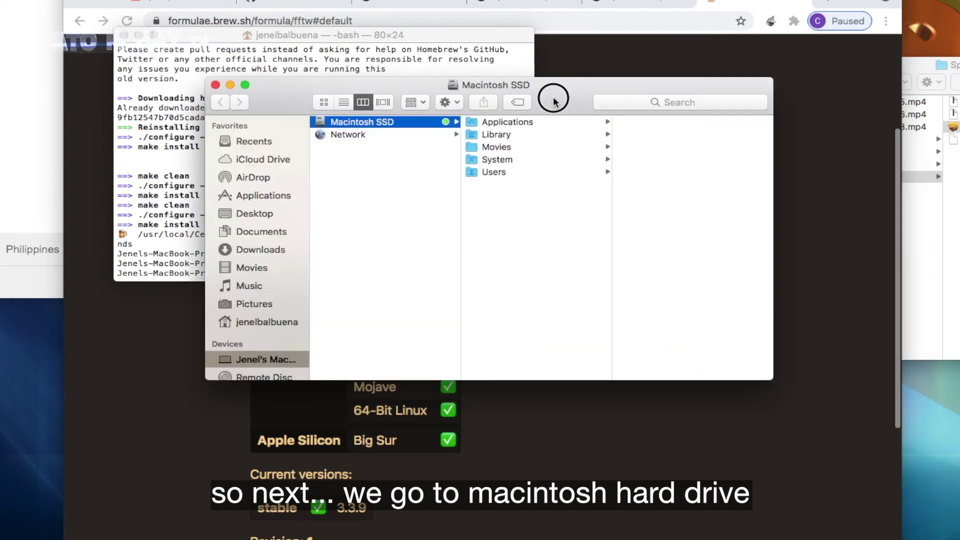
pyautogui.click(493, 134)
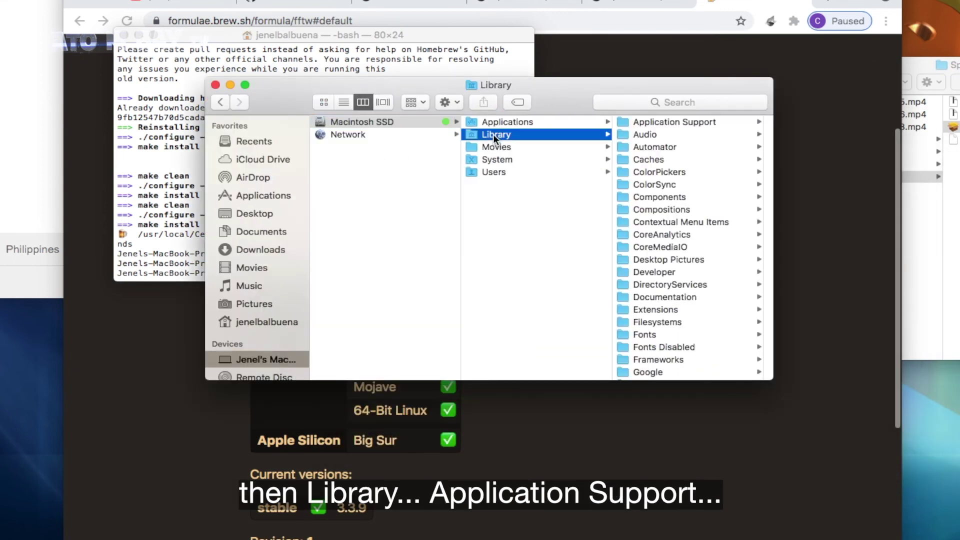
pyautogui.click(646, 121)
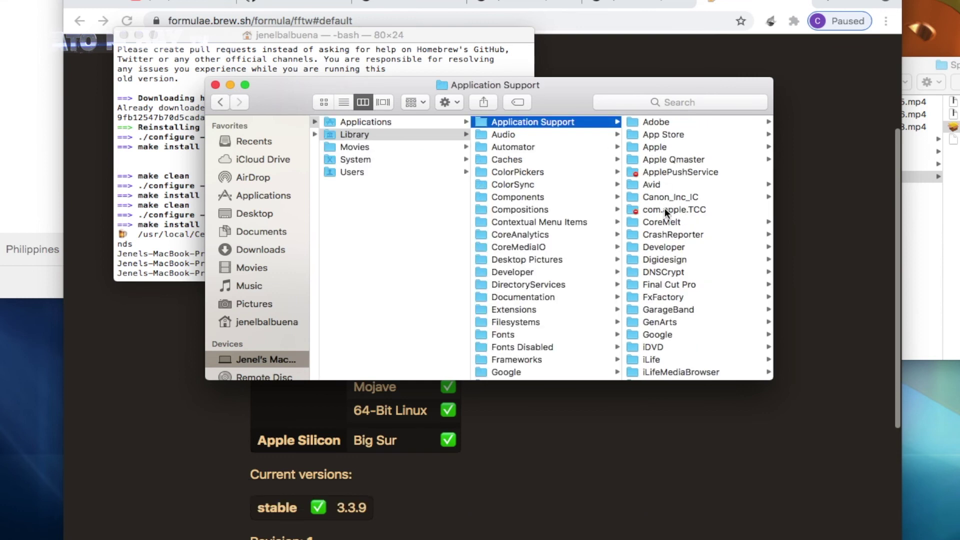
pyautogui.scroll(-9, 665, 208)
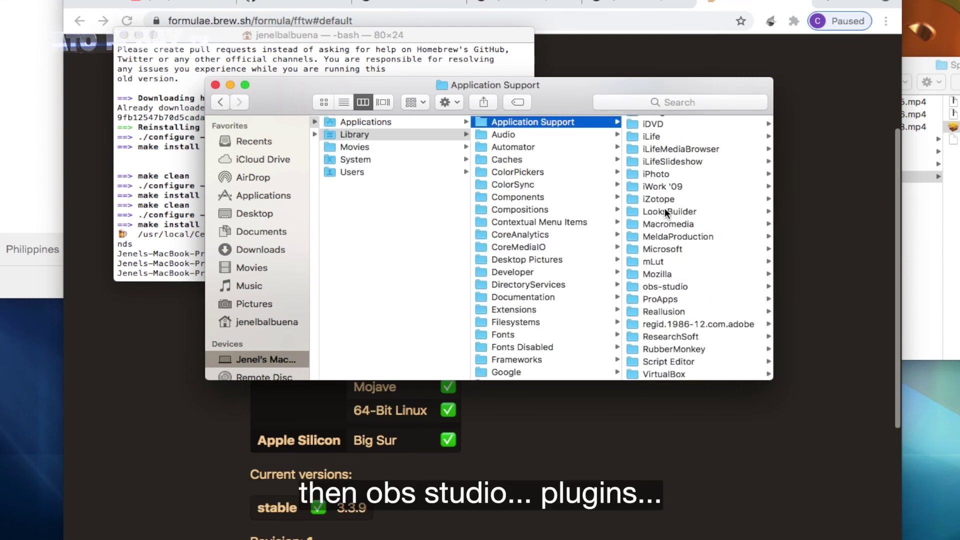
pyautogui.click(658, 288)
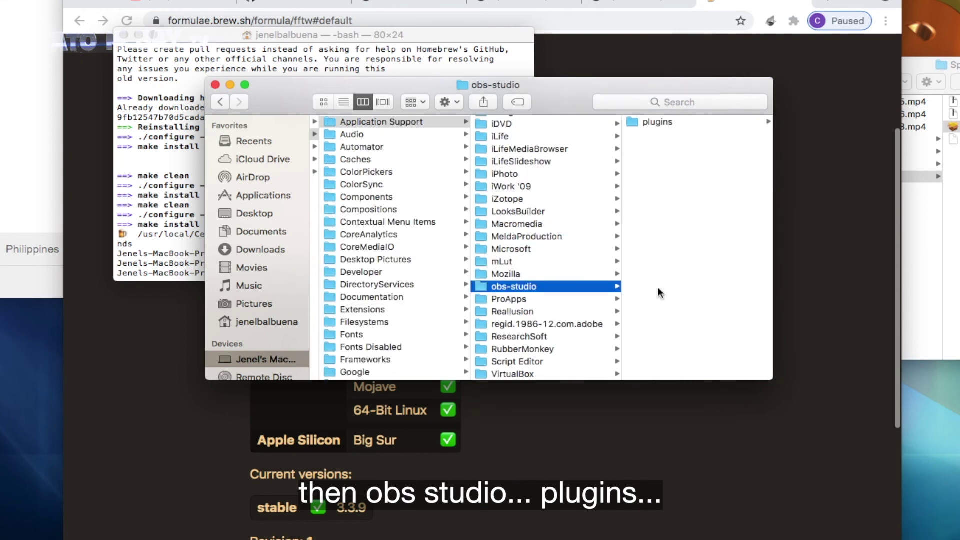
pyautogui.click(650, 119)
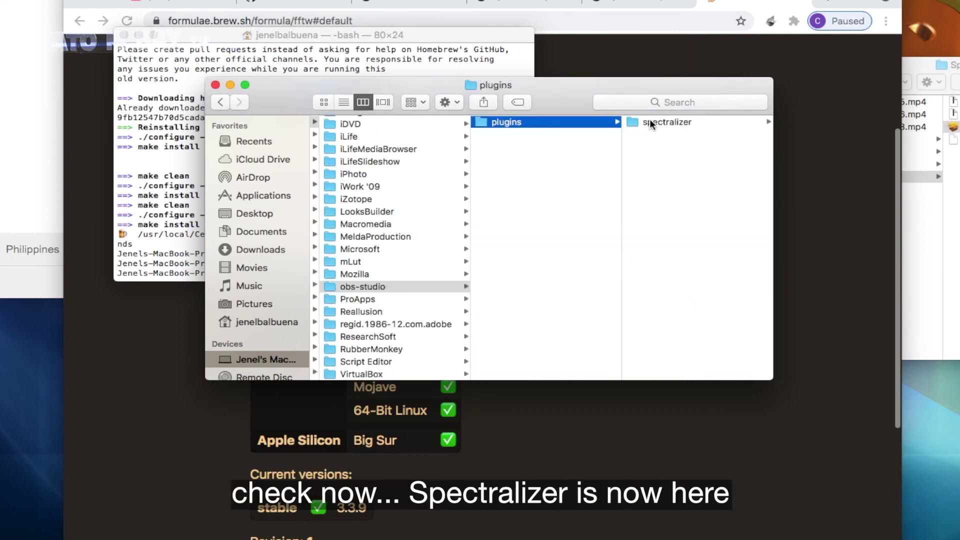
pyautogui.click(656, 121)
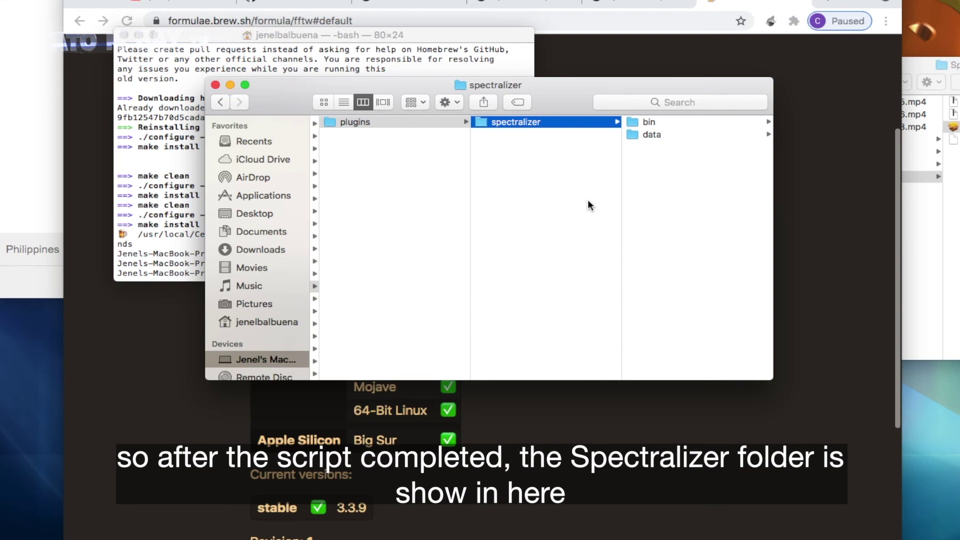
pyautogui.click(278, 195)
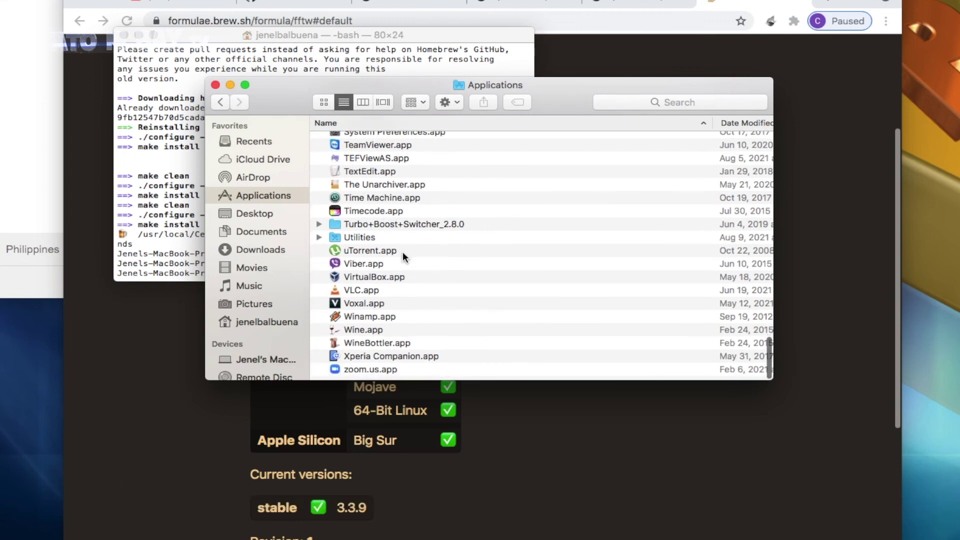
# - Launch OBS.app from Applications via its context-menu Open and close the Finder window
pyautogui.scroll(4, 403, 251)
pyautogui.scroll(6, 403, 251)
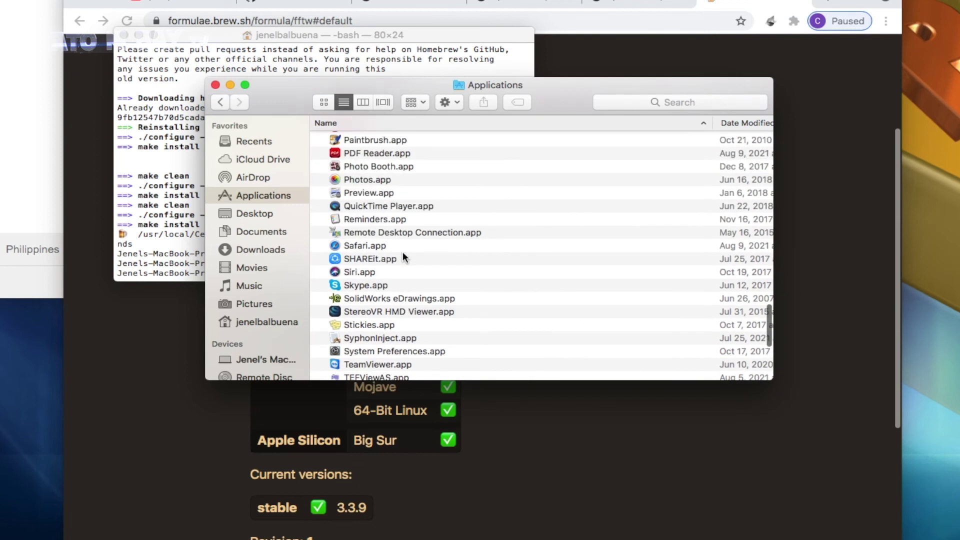
pyautogui.scroll(3, 403, 251)
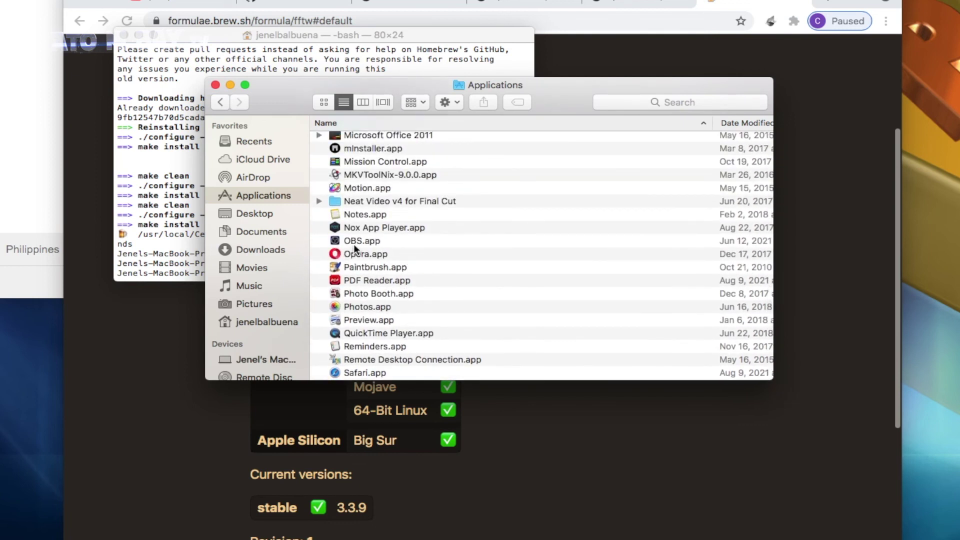
pyautogui.click(336, 242)
pyautogui.rightClick(336, 241)
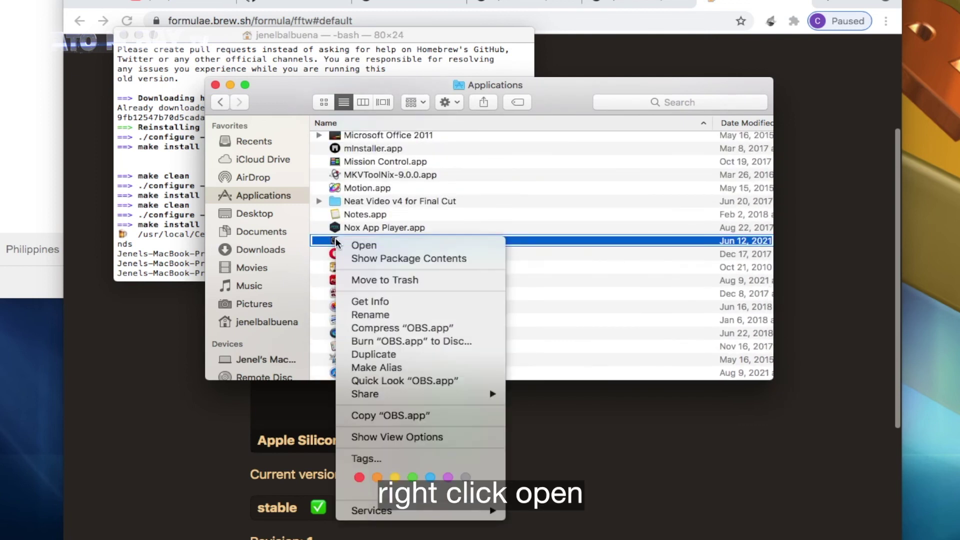
pyautogui.click(363, 245)
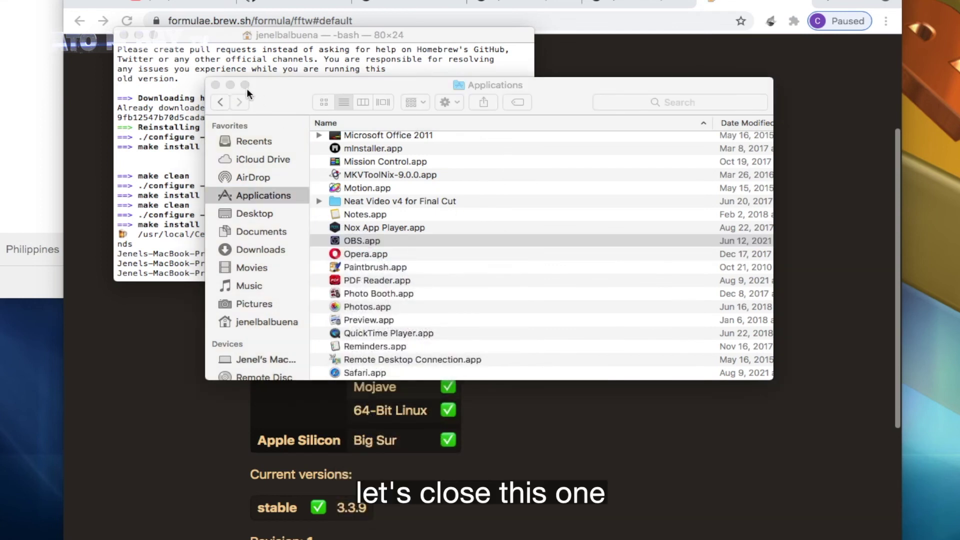
pyautogui.click(215, 86)
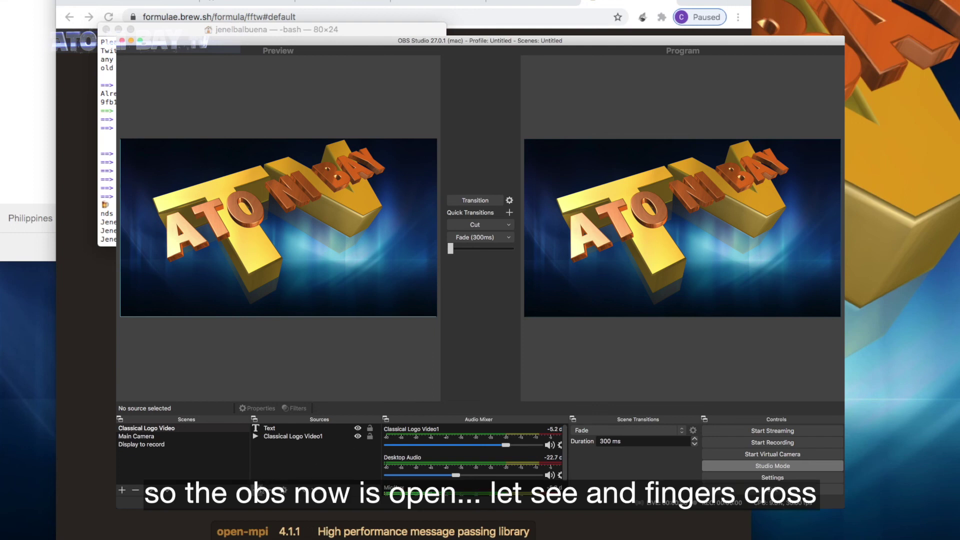
# - Show the Sources + menu and confirm Spectralizer is listed among source types
pyautogui.click(257, 492)
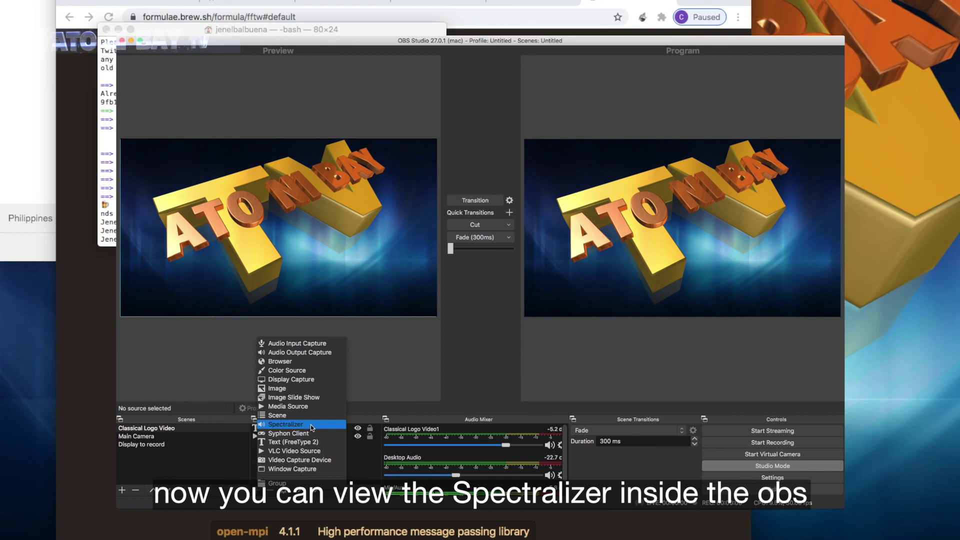
pyautogui.click(355, 464)
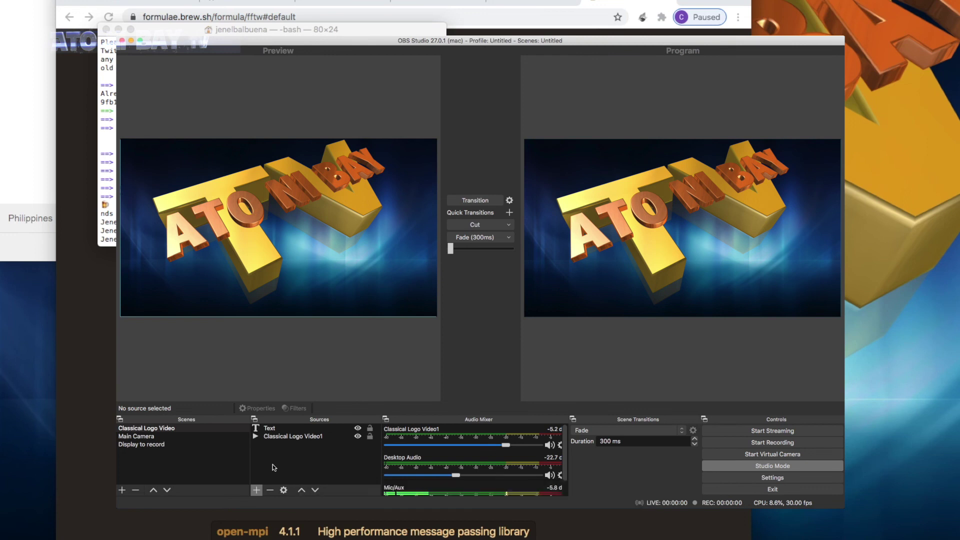
pyautogui.click(257, 491)
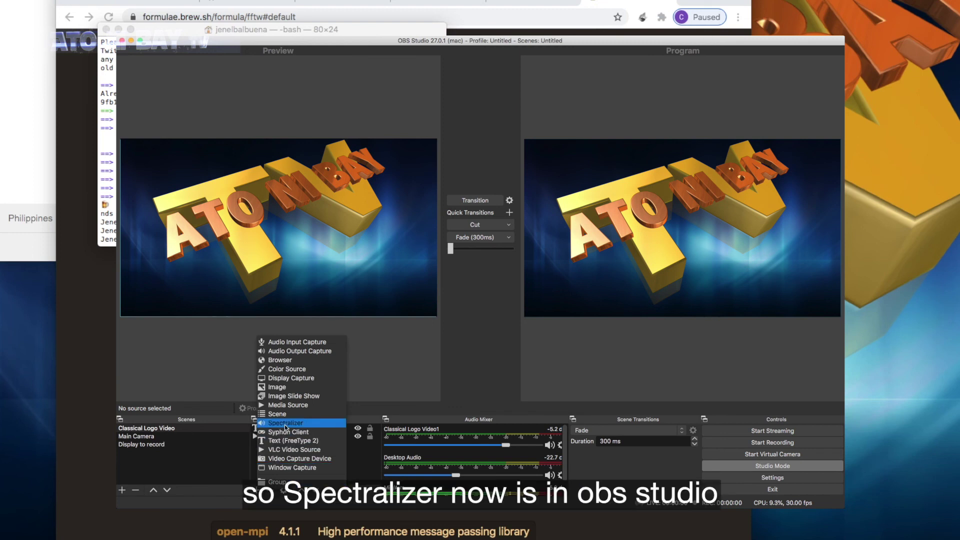